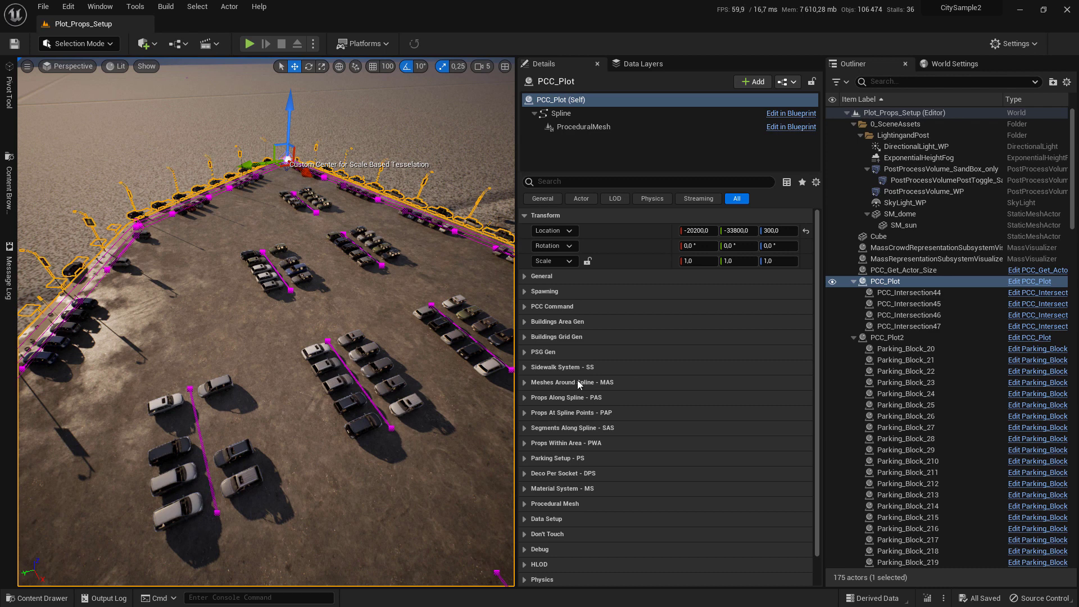
- Under Meshes Around Spline, name the Spline Meshes Manager entry at index 1 "Median"
left_click(578, 380)
left_click(596, 427)
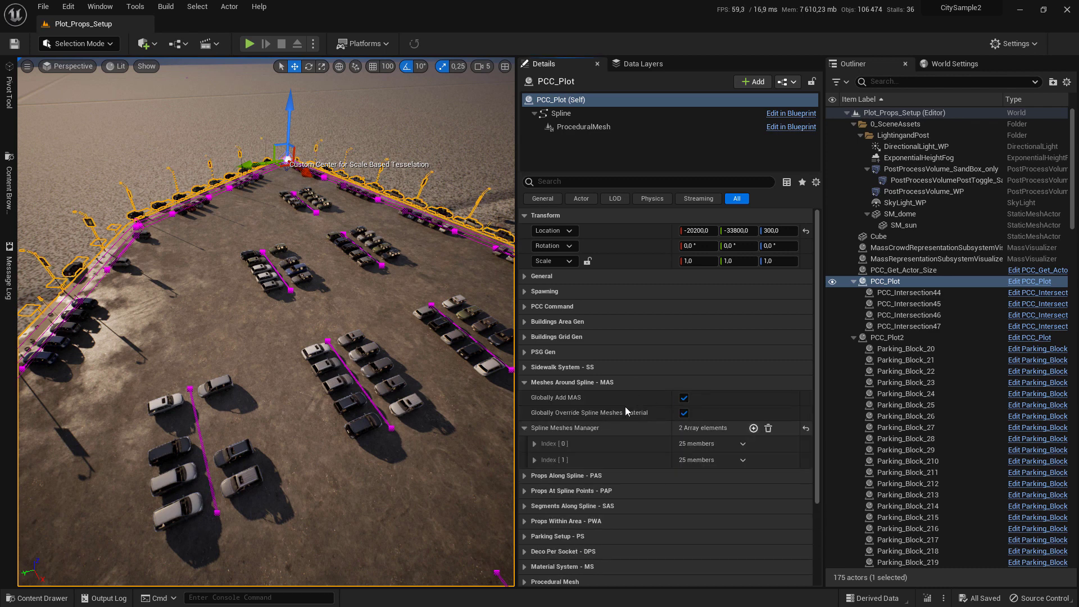
left_click(537, 461)
left_click(697, 473)
type("Mesh")
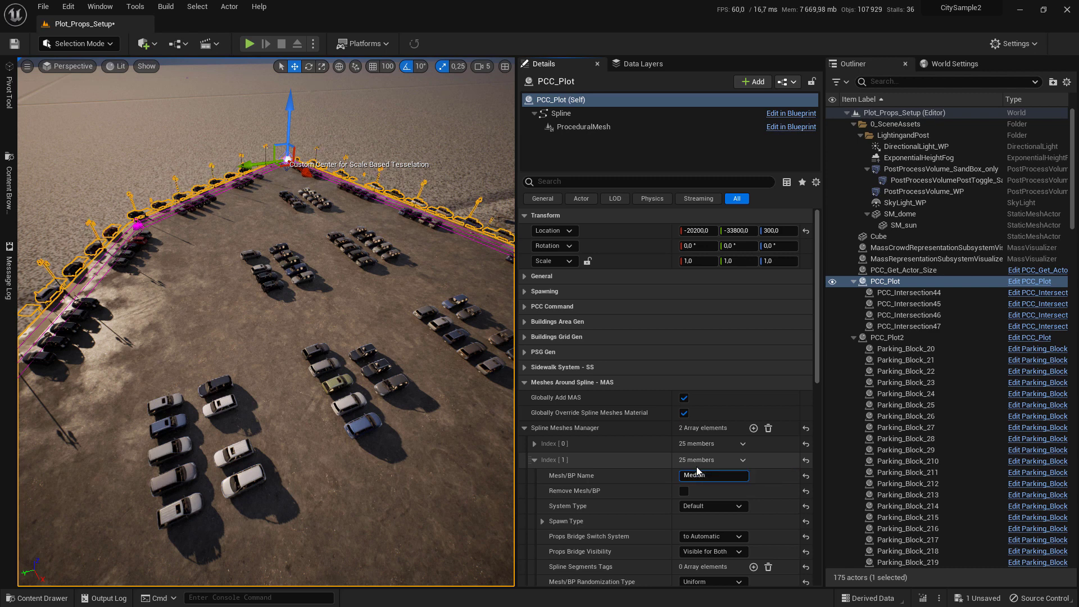
- Add an element to the Median entry's Meshes/BP Field and assign the Modular_Median_4_M_LOD0 static mesh to it
scroll(757, 394, "down", 10)
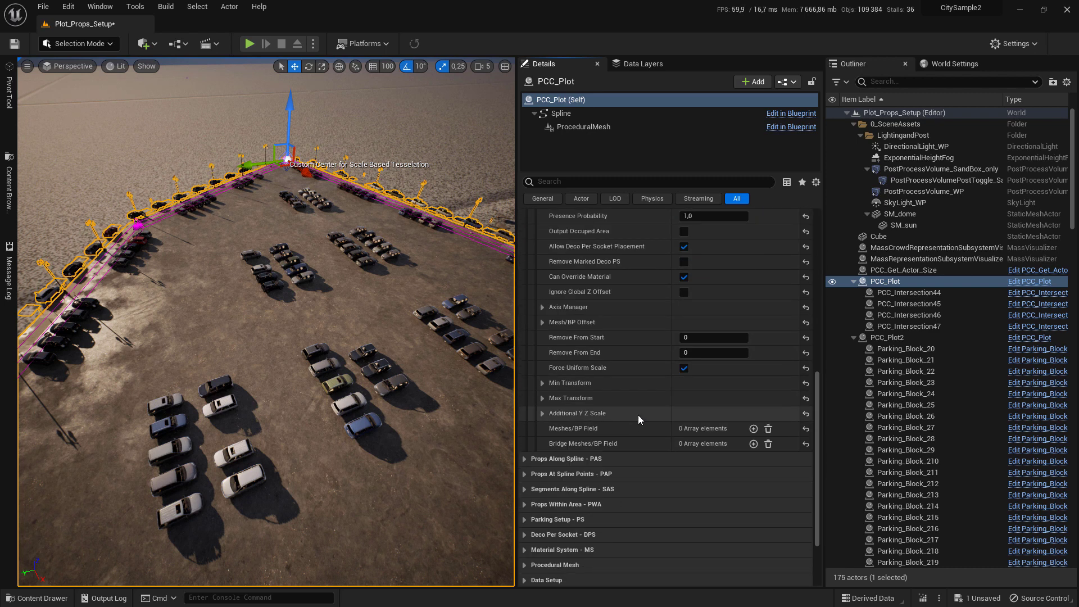
left_click(754, 429)
left_click(557, 444)
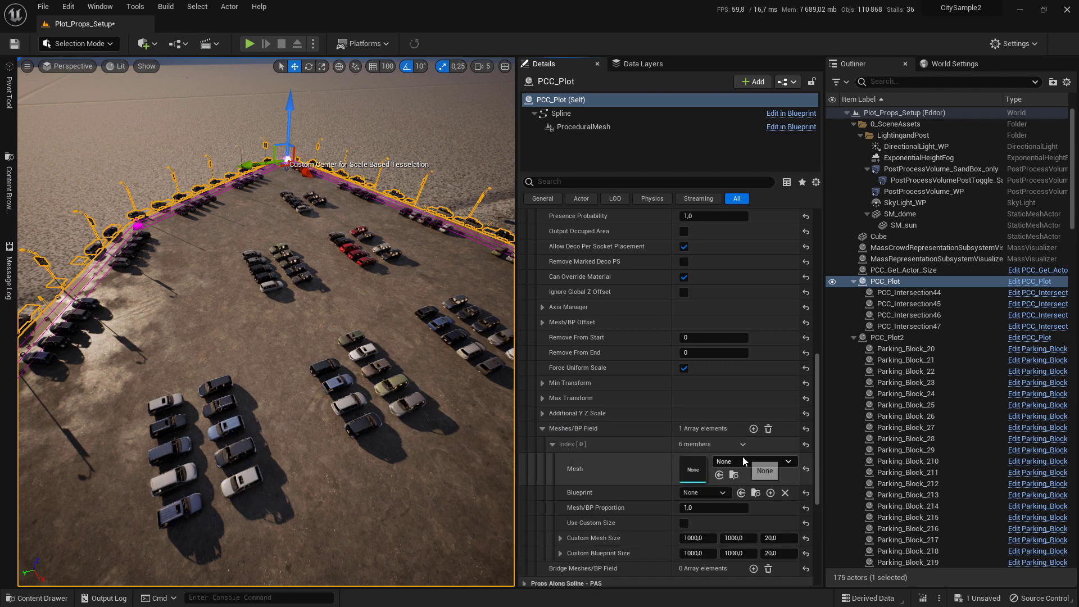
left_click(737, 461)
type("median")
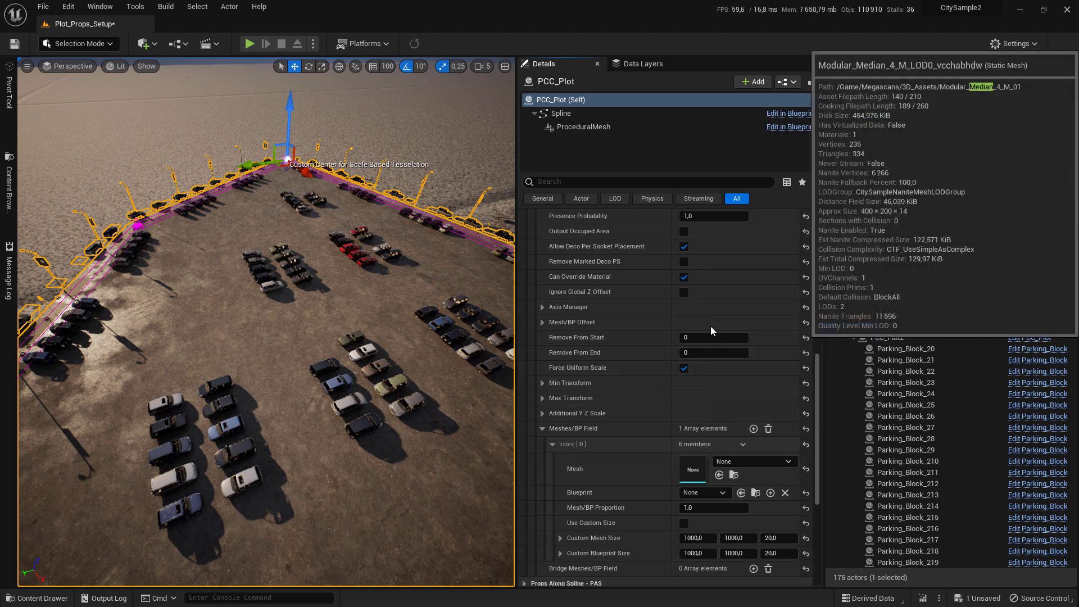
left_click(809, 333)
right_click_drag(371, 316, 292, 425)
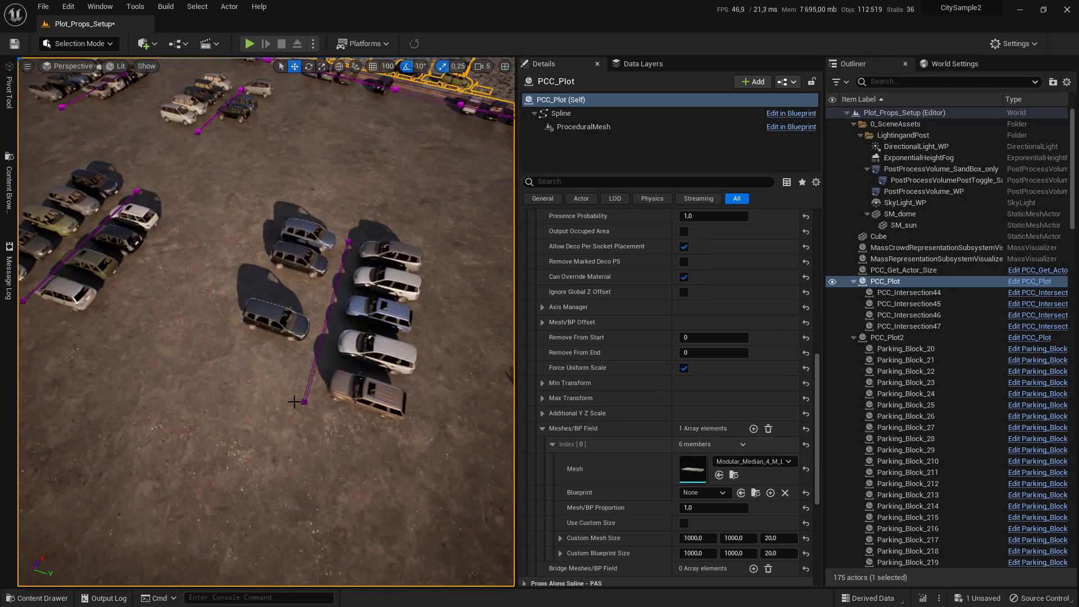
- Set the System Type of the Median spline mesh to Grid Parking
scroll(692, 316, "up", 5)
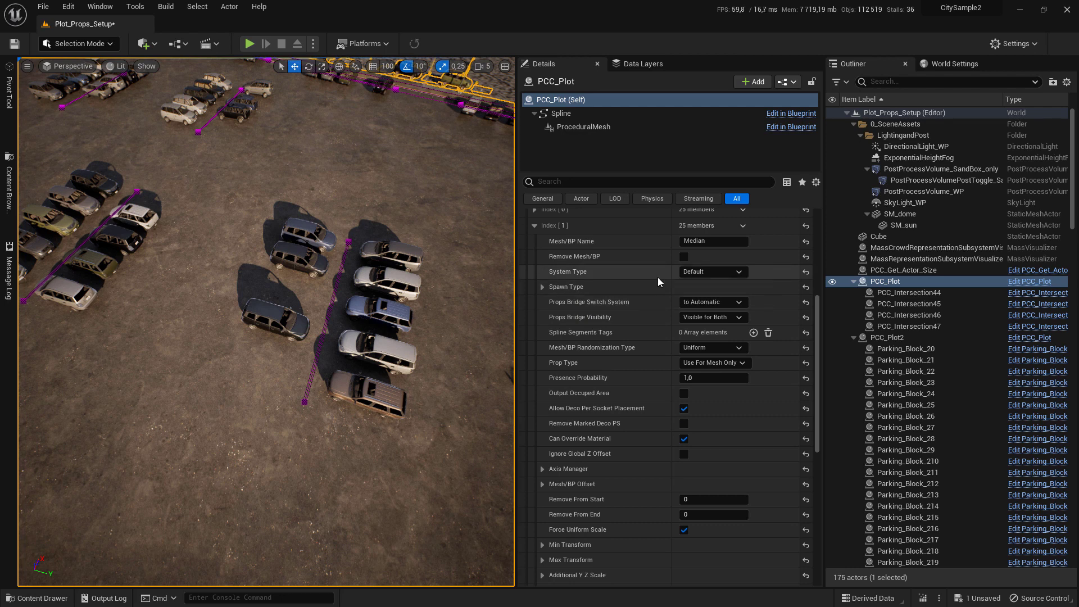
left_click(697, 271)
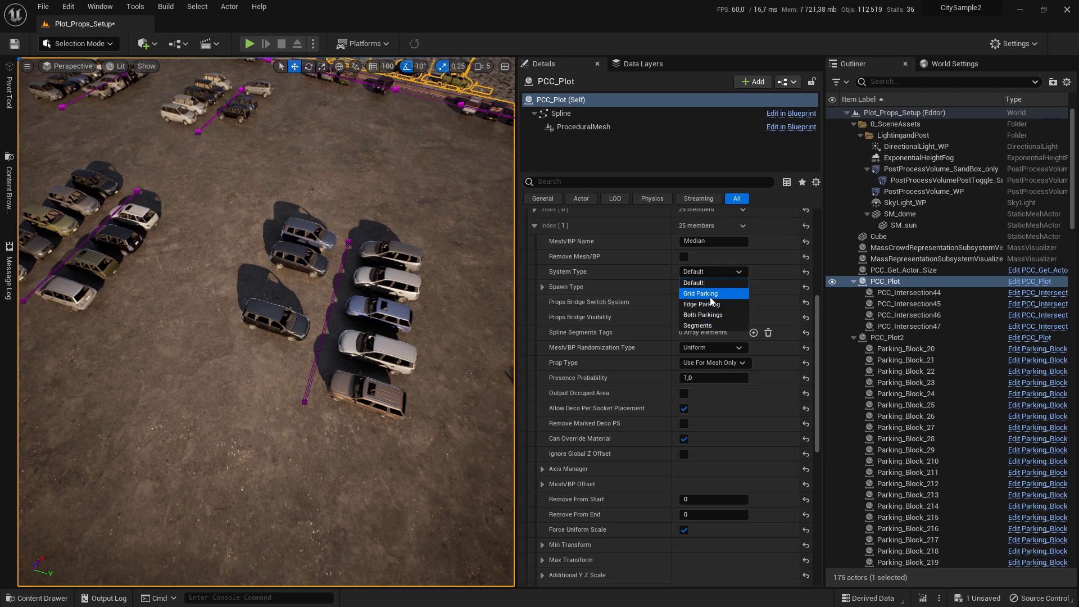
right_click_drag(400, 309, 529, 292)
right_click_drag(338, 337, 378, 312)
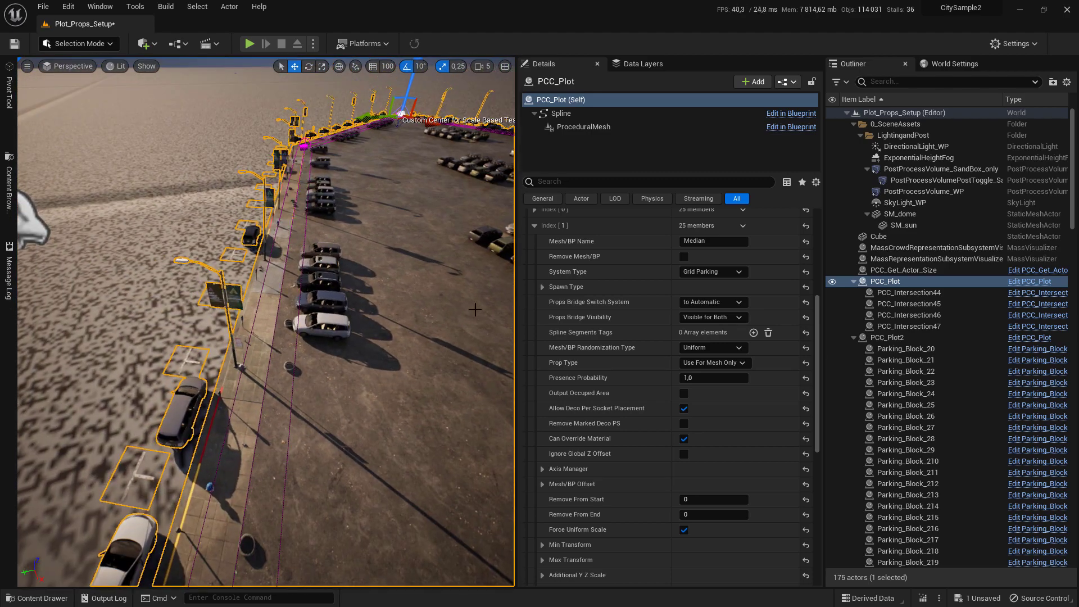
- Try the Both Parkings system type for the Median spline mesh and inspect the medians at the plot's edge
left_click(716, 273)
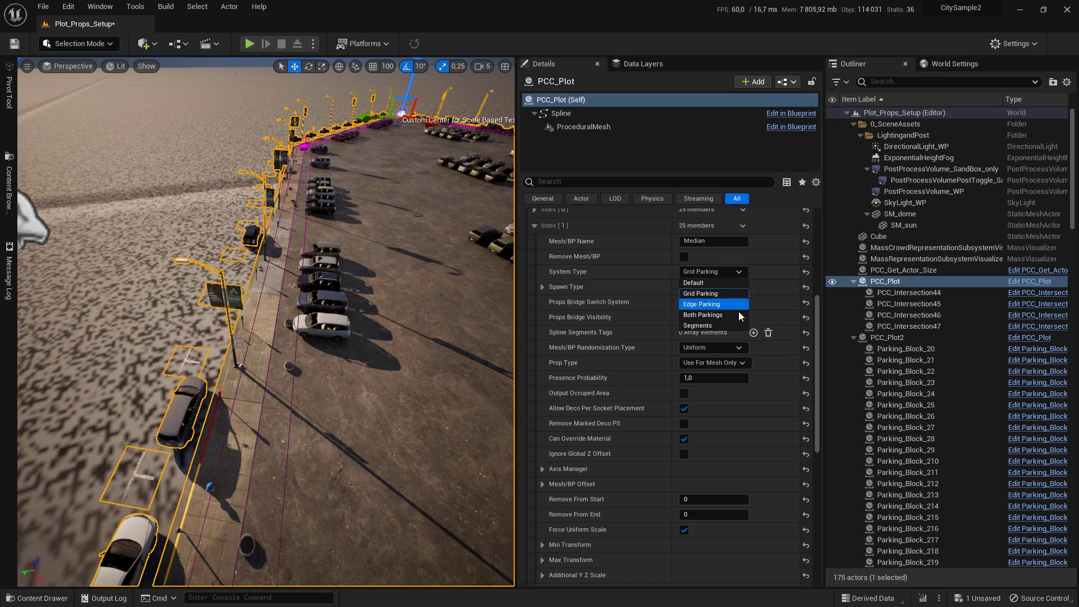
left_click(705, 315)
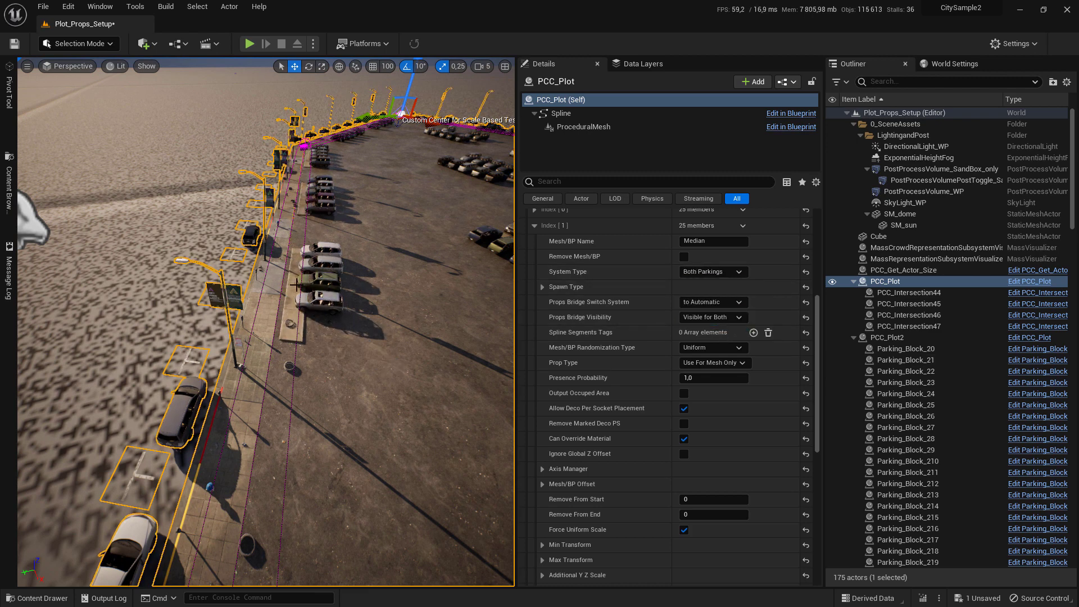
right_click_drag(332, 305, 195, 279)
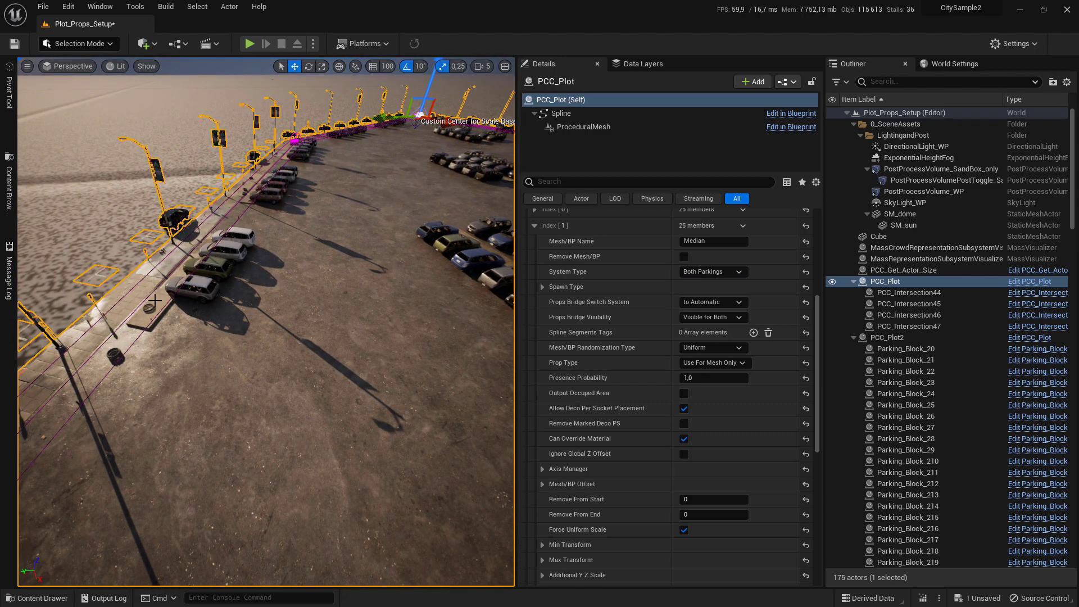
right_click_drag(194, 280, 180, 264)
- Return the Median spline mesh's System Type to Grid Parking and collapse its entry
left_click(711, 272)
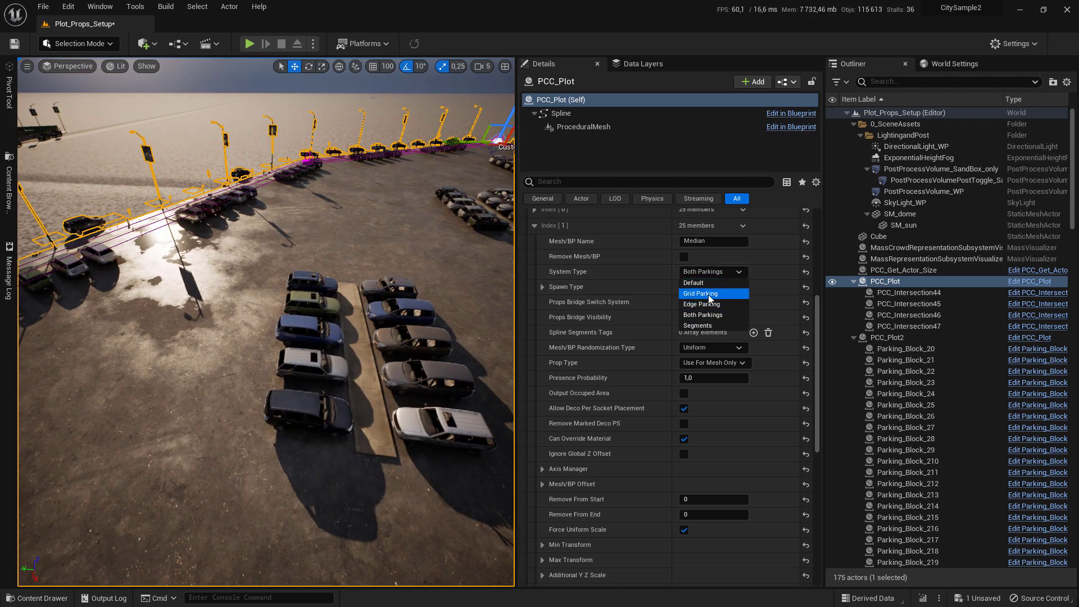
left_click(709, 295)
right_click_drag(254, 288, 270, 339)
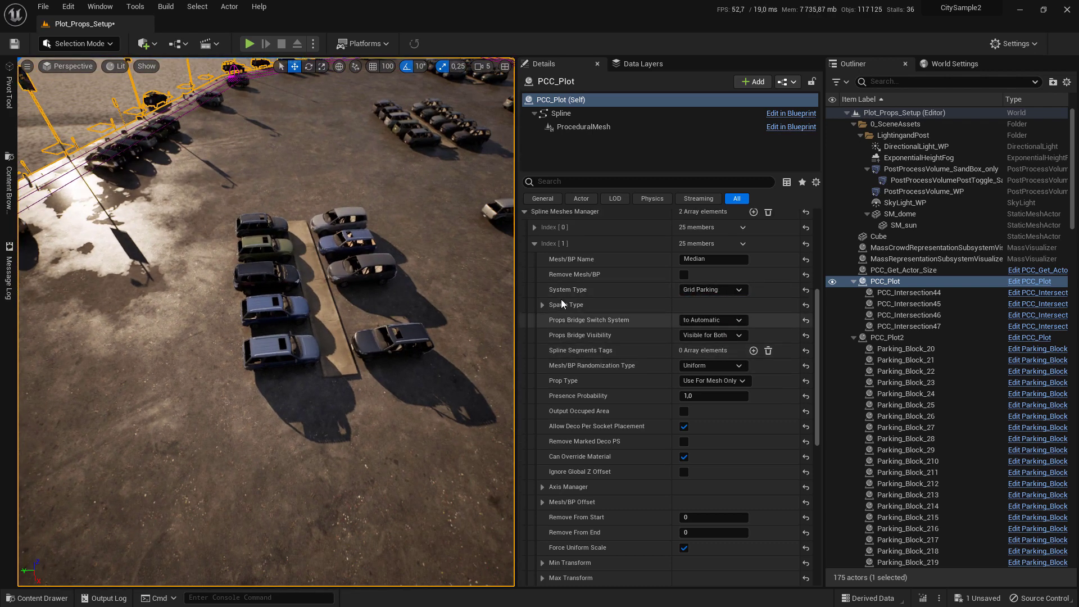
left_click(536, 248)
- Add a second entry to the Props at Points Manager and name it "Median"
right_click_drag(360, 264, 478, 276)
right_click_drag(219, 466, 246, 468)
key("w")
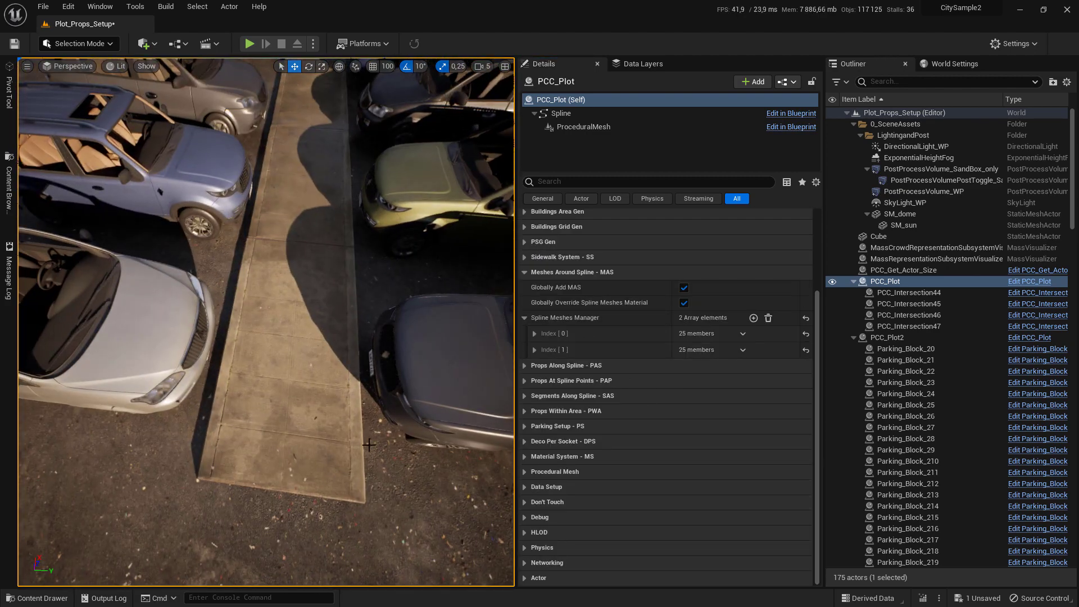
left_click(595, 382)
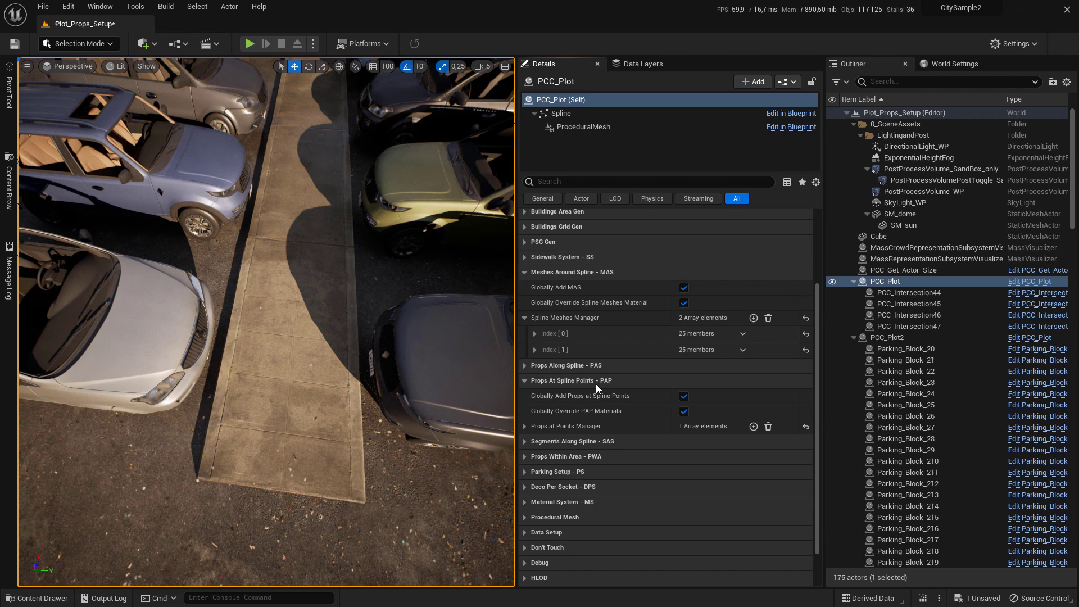
left_click(753, 427)
left_click(536, 442)
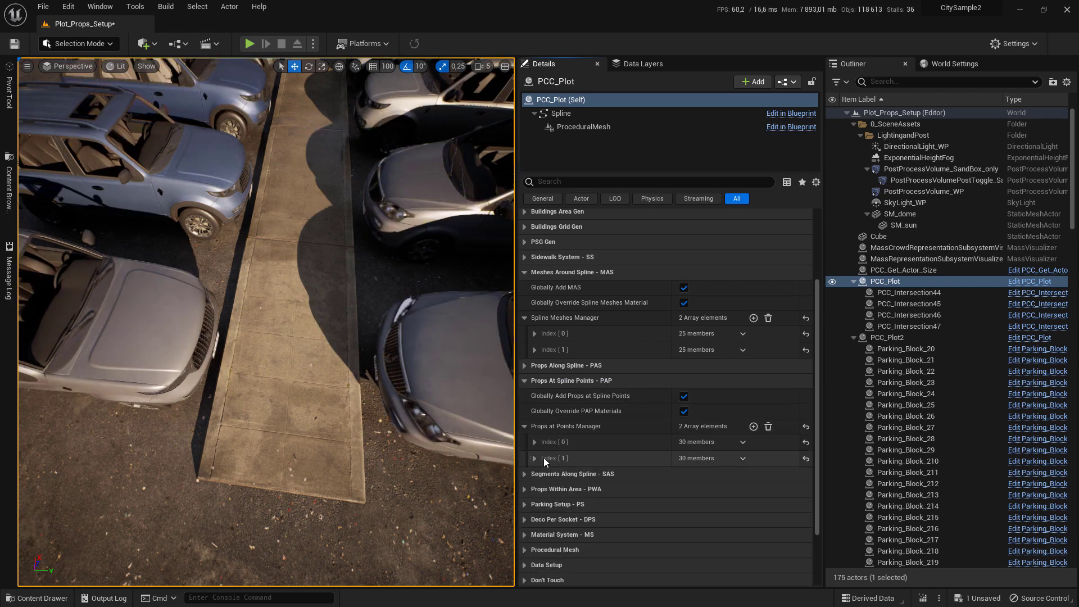
left_click(537, 458)
left_click(730, 473)
type("Median")
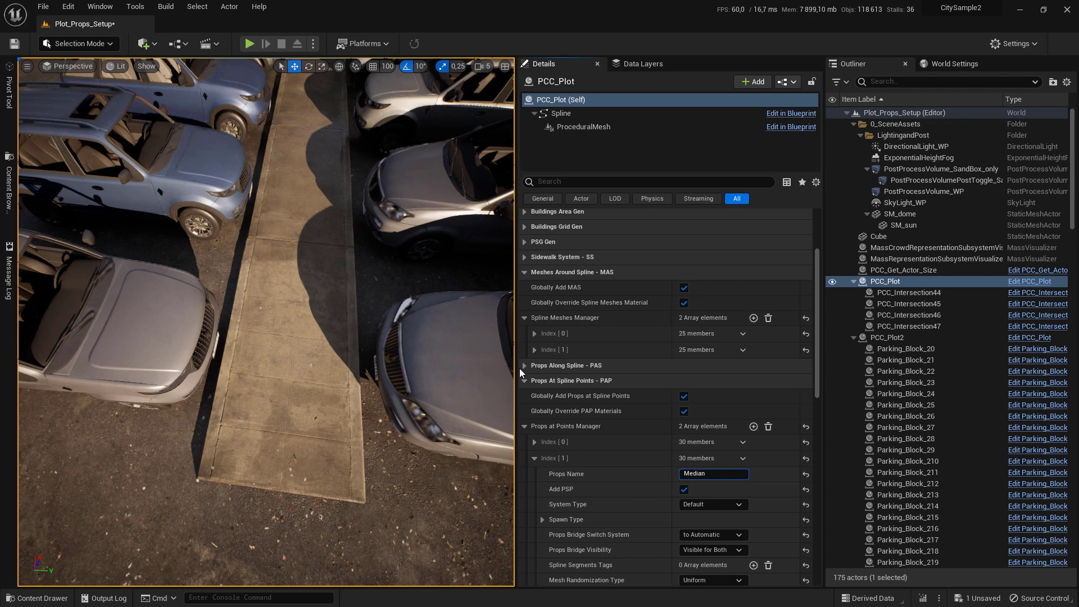
key("Return")
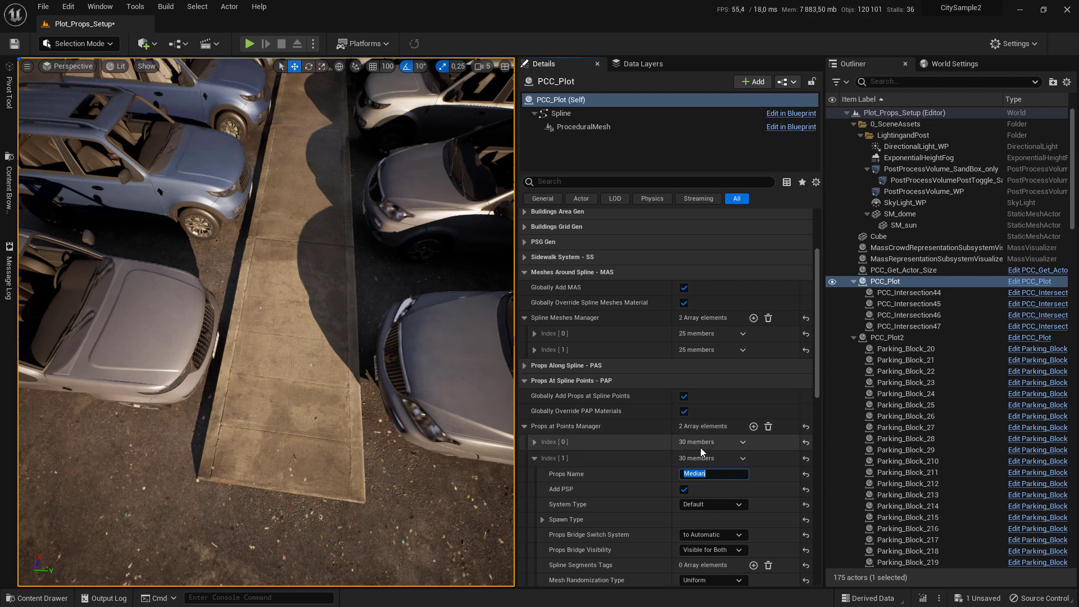
- Set the Median point prop's System Type to Grid Parking and add a median cap mesh to its Meshes Field
left_click(702, 504)
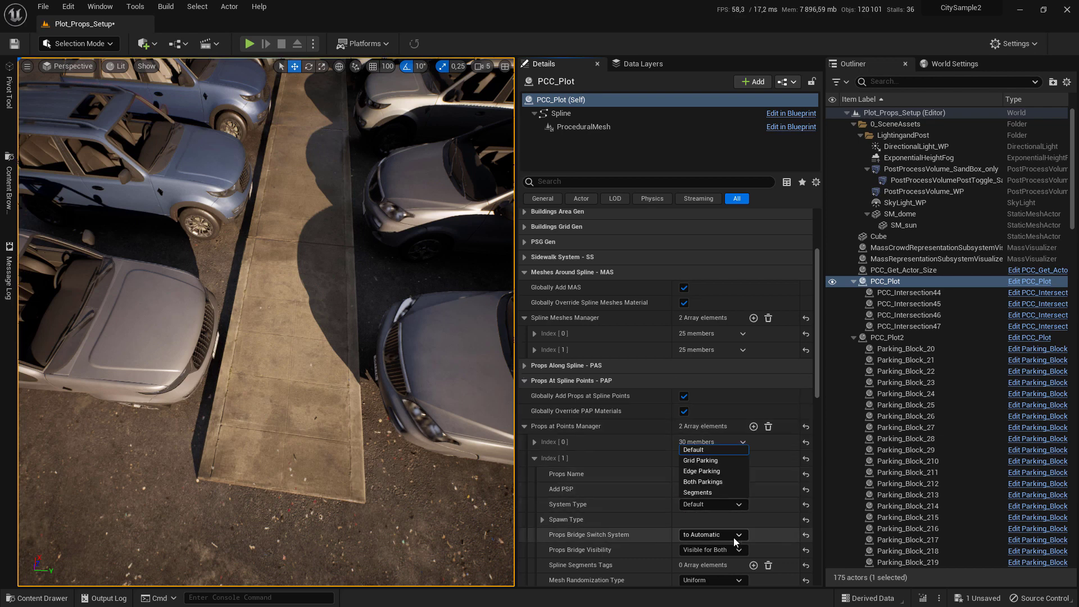
left_click(715, 461)
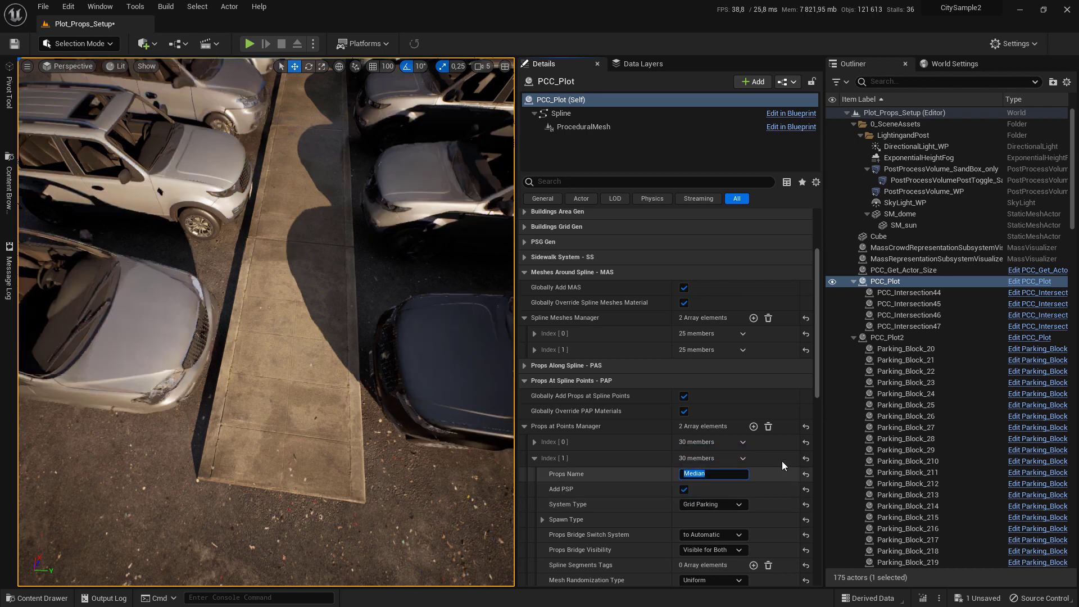
scroll(781, 449, "down", 15)
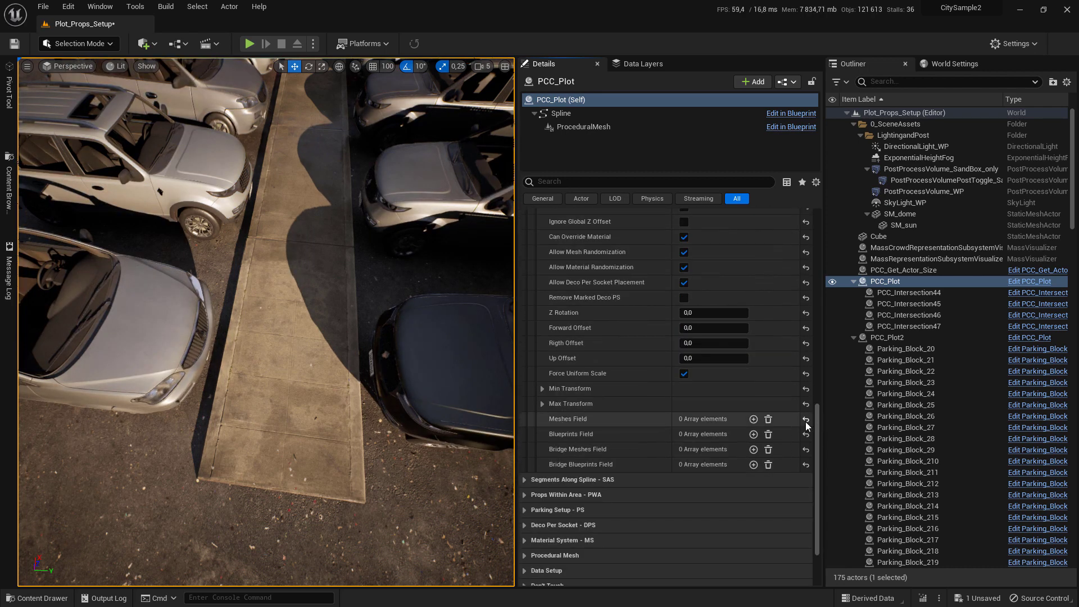
left_click(754, 419)
left_click(727, 439)
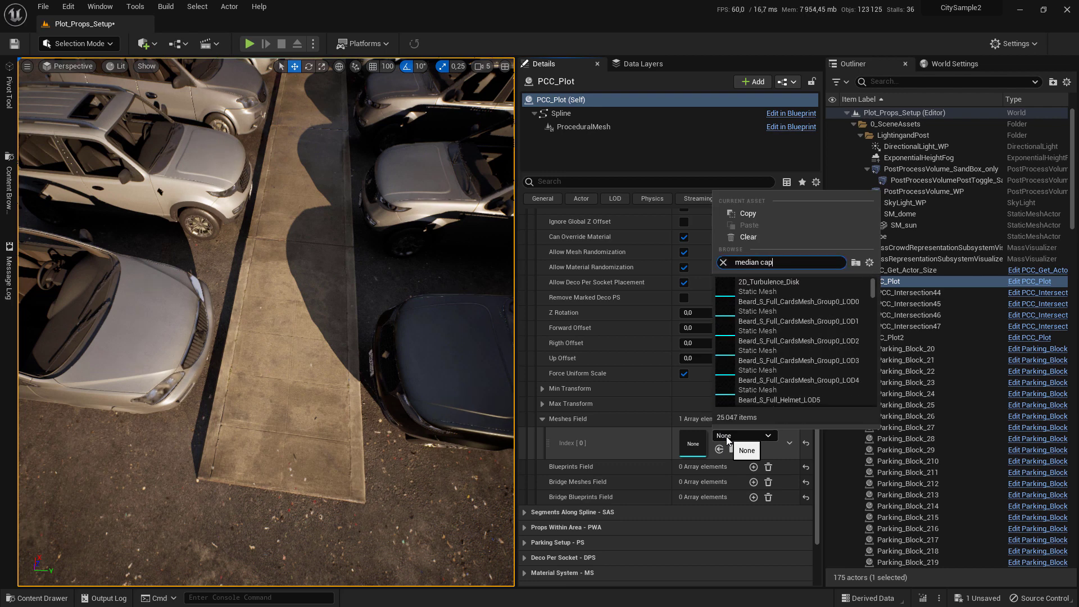
left_click(787, 287)
- Inspect the cap meshes at the ends of the parking medians from several viewpoints
right_click_drag(307, 375, 292, 287)
key("s")
key("w")
key("s")
key("w")
right_click_drag(239, 425, 295, 425)
key("w")
- Add a new entry to the Props Along Spline Manager and name it "Parking lamp"
scroll(669, 332, "up", 6)
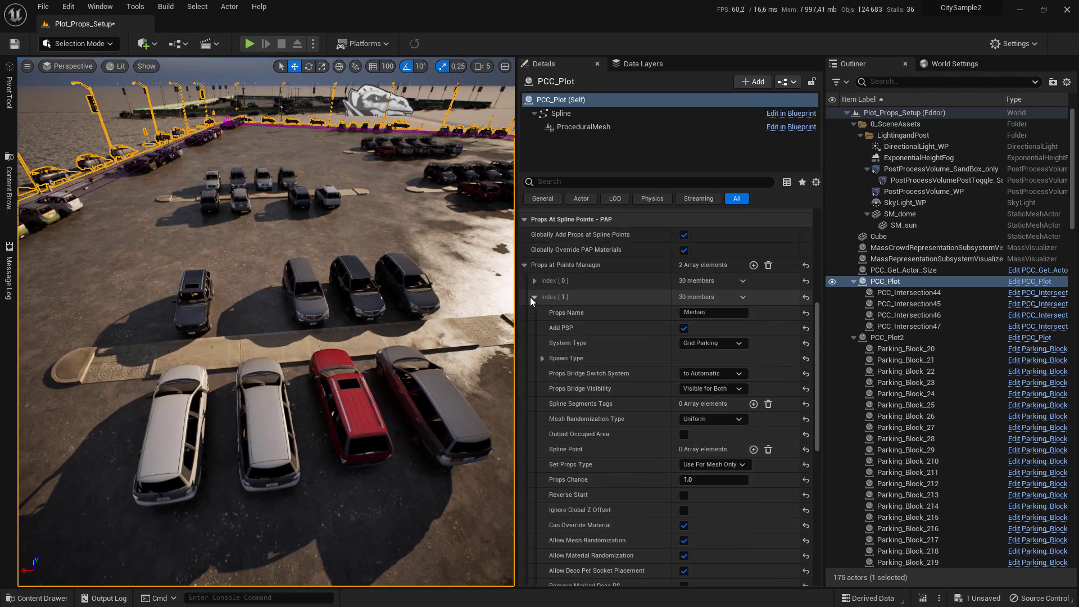
left_click(534, 297)
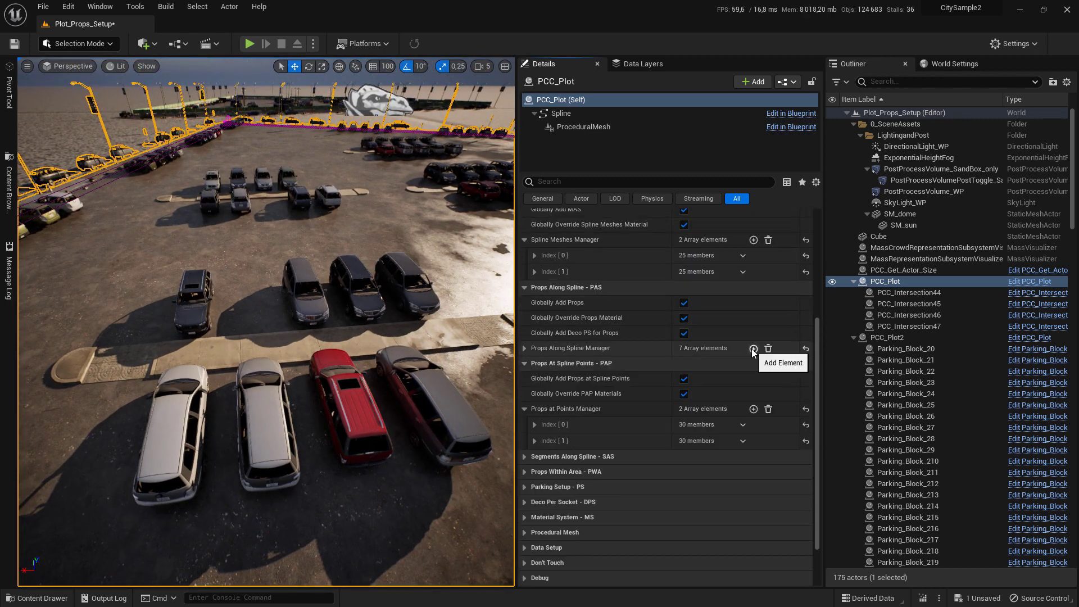
left_click(753, 349)
left_click(549, 491)
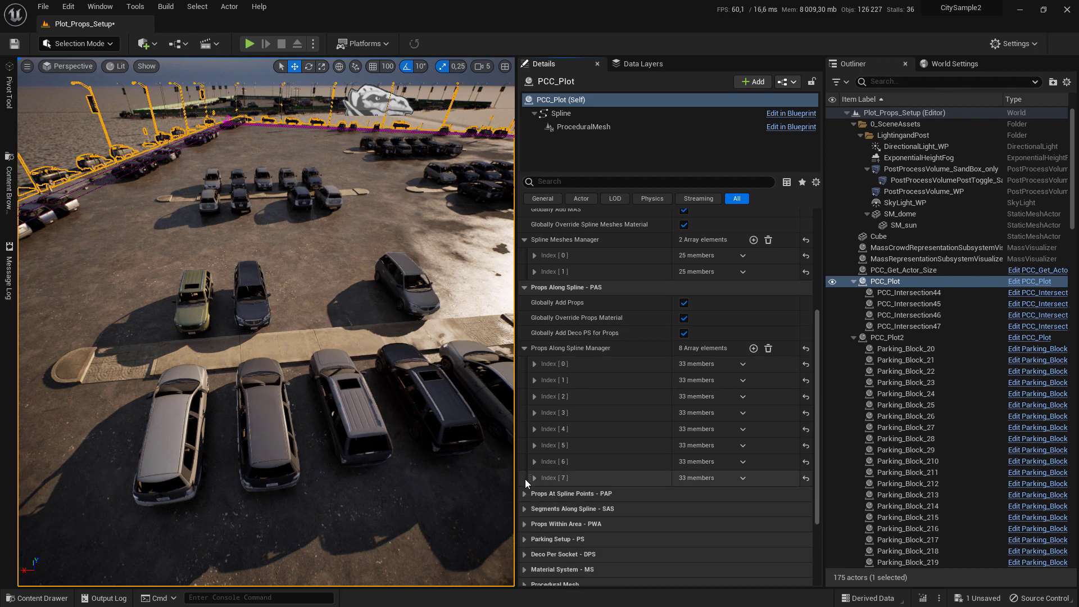
left_click(535, 478)
left_click(696, 493)
type("ROad")
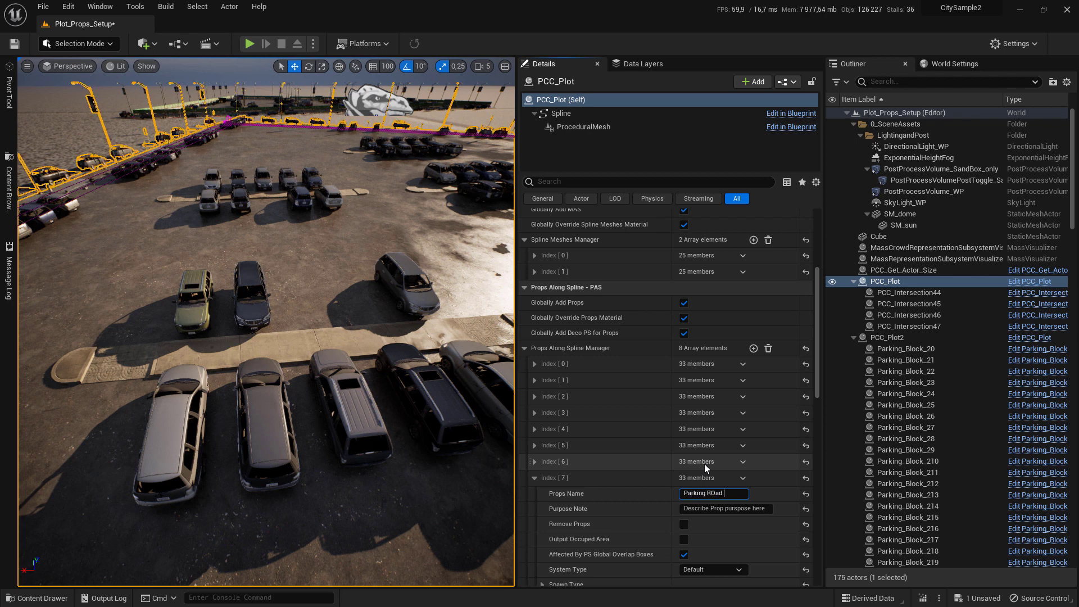
key("Return")
- Set the System Type of the Parking lamp prop to Grid Parking
scroll(562, 511, "down", 5)
left_click(543, 460)
left_click(550, 466)
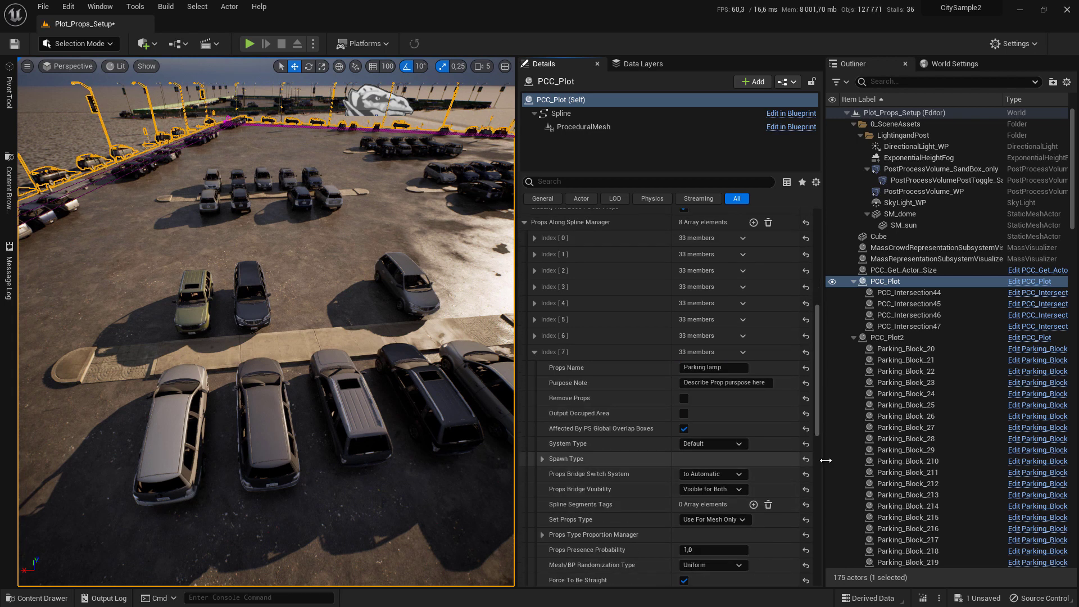
left_click(722, 444)
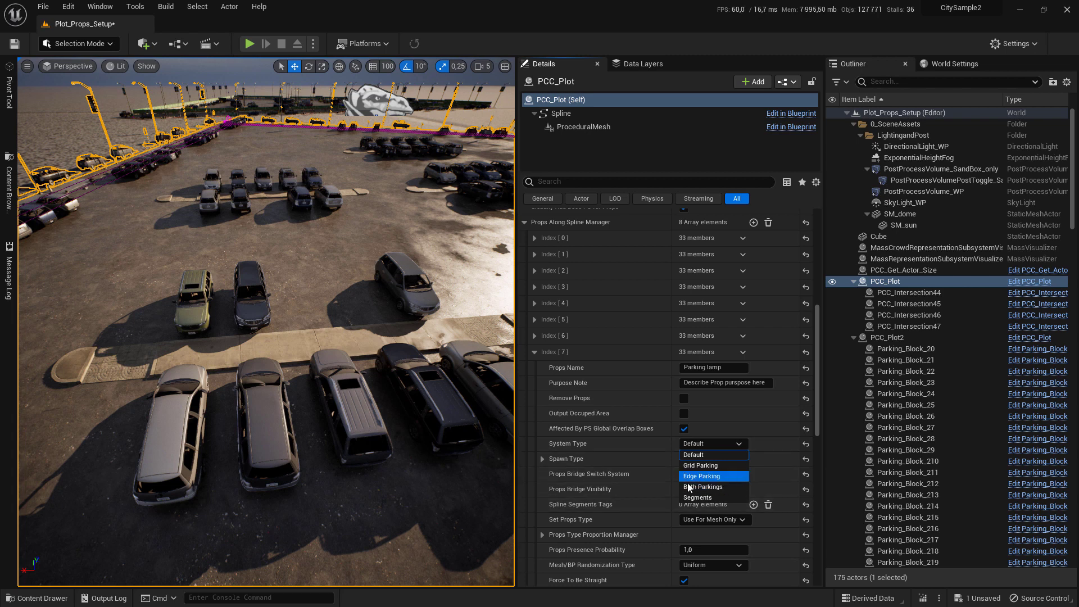
left_click(704, 464)
- Add the SM_StreetLamp_A_Pole_Large mesh to the Parking lamp's Meshes Field and set Props Spacing to 500
scroll(731, 326, "down", 6)
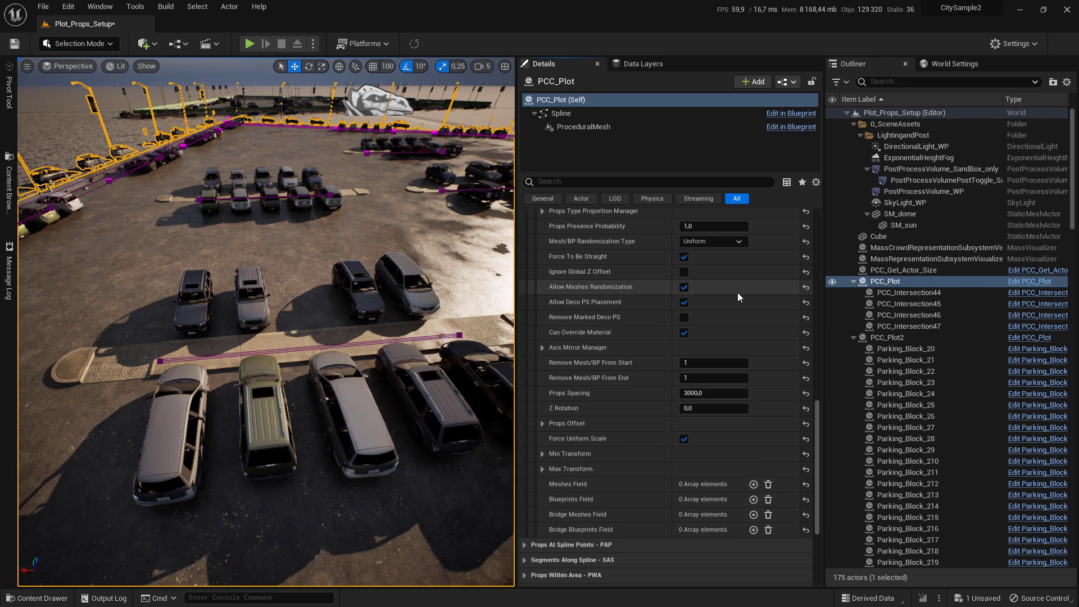
left_click(754, 484)
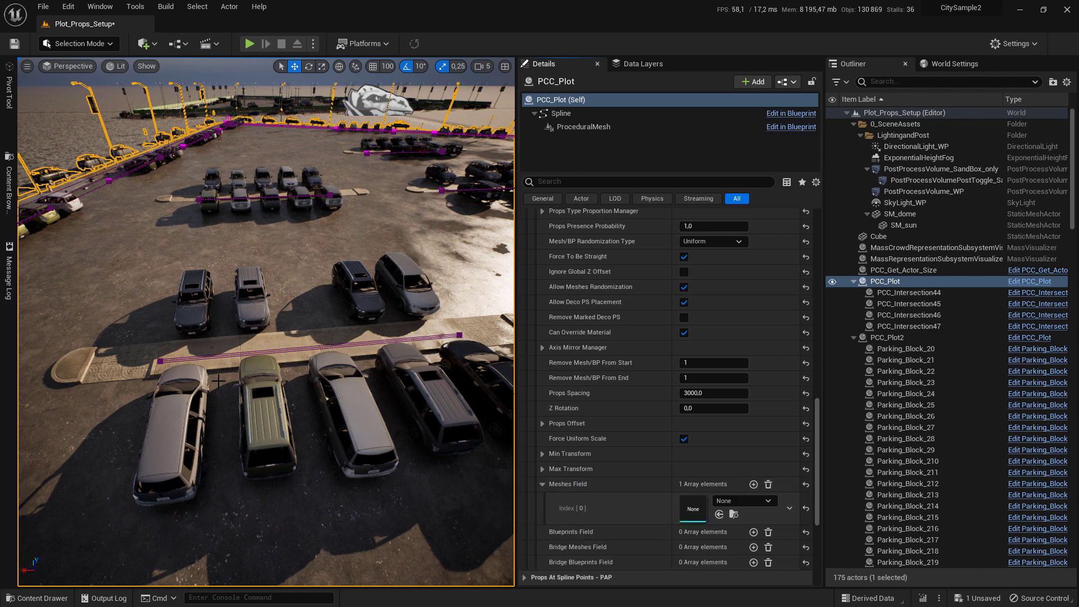
left_click_drag(130, 297, 177, 343, "alt")
left_click(11, 177)
left_click_drag(43, 228, 678, 503)
key("f")
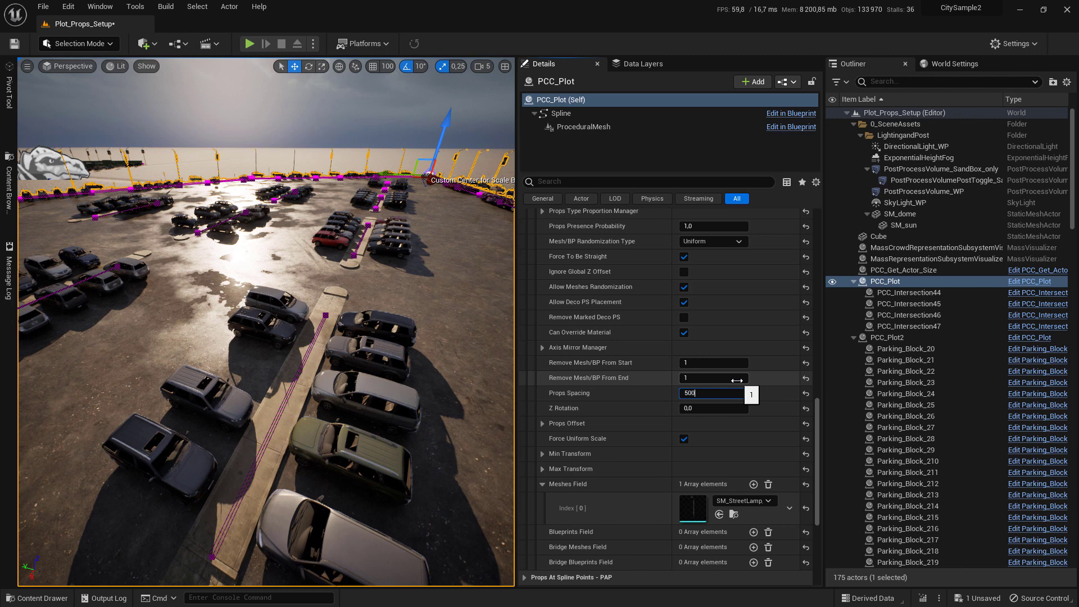
key("Return")
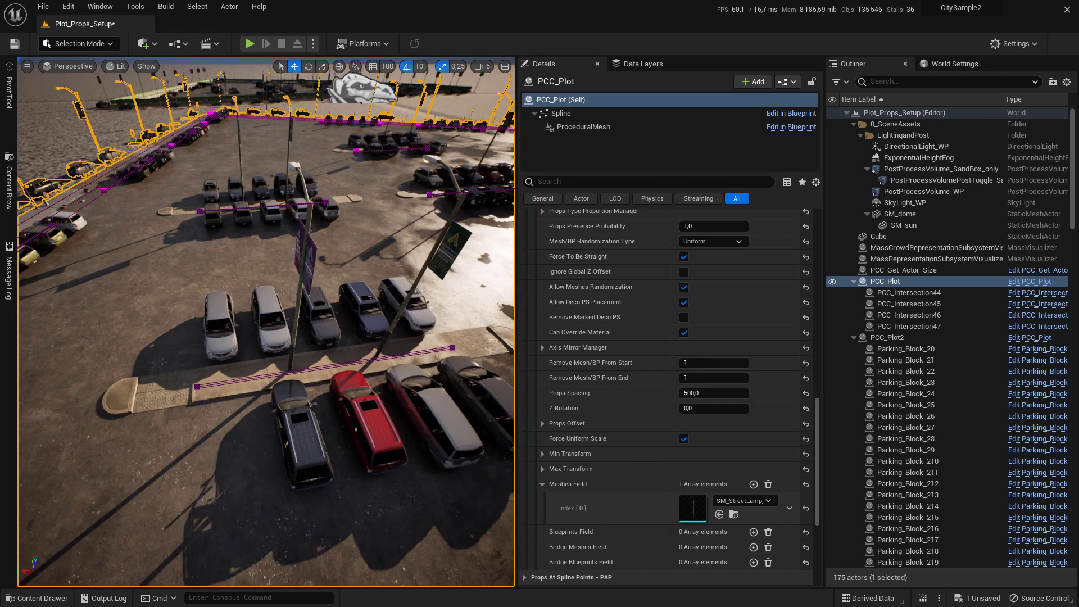
- Replace the Parking lamp's mesh in the Meshes Field with SM_StreetLamp_B_Pole_Large
left_click(8, 186)
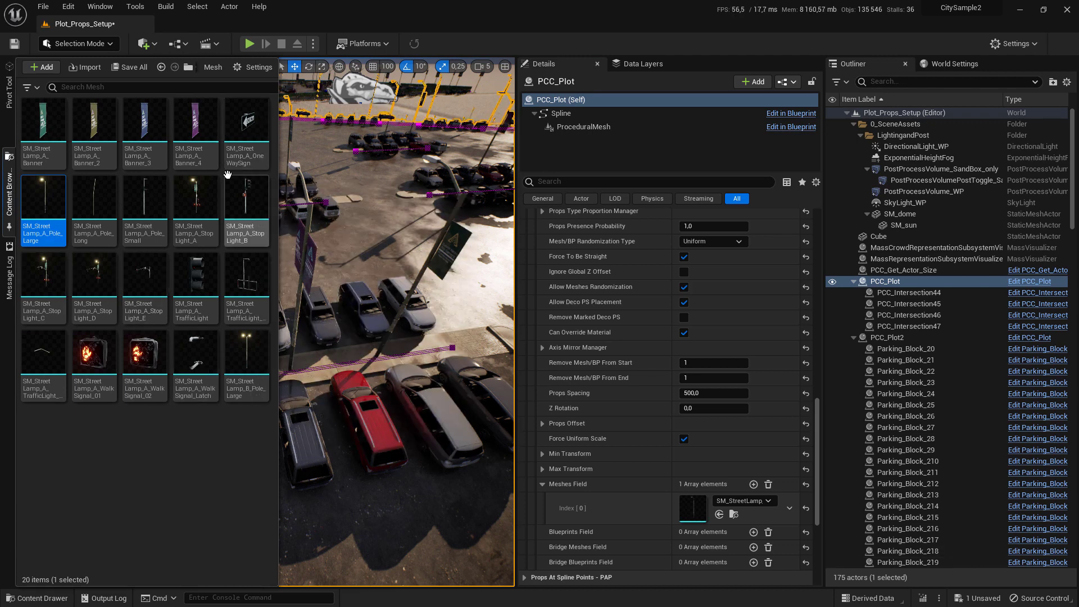
left_click(246, 365)
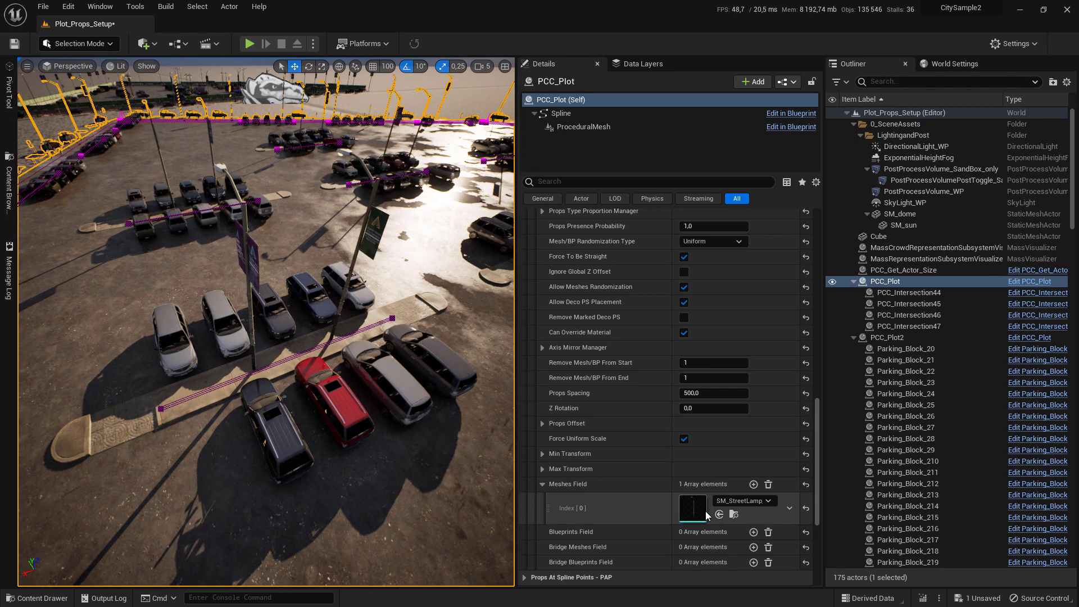
left_click(719, 514)
- Try a Props Offset Z of 20 for the Parking lamp, settle on 15, and check the lamp bases against the median
right_click_drag(303, 339, 359, 375)
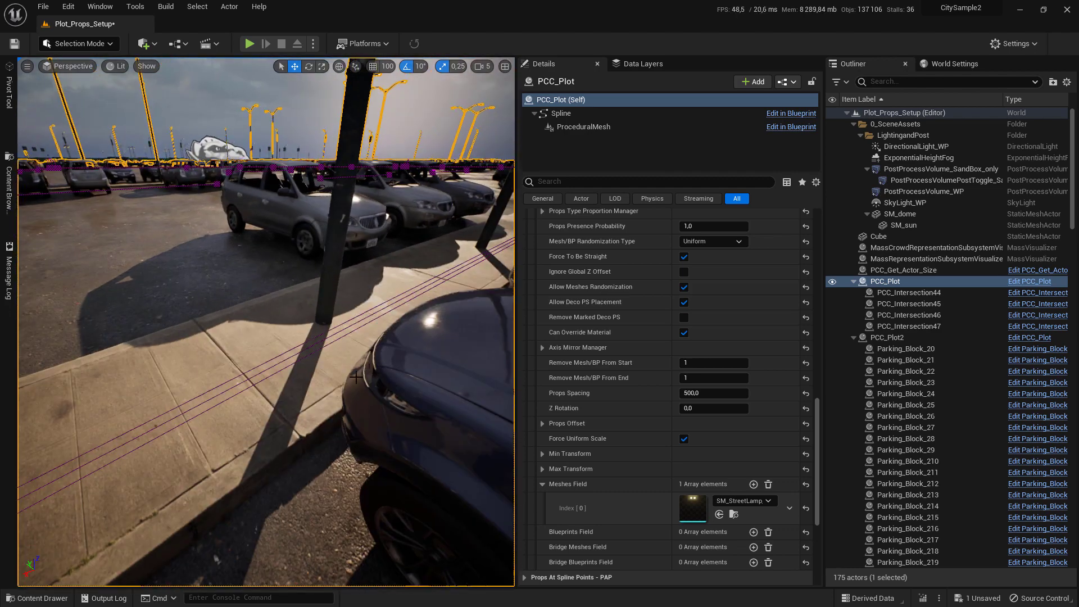
left_click(557, 423)
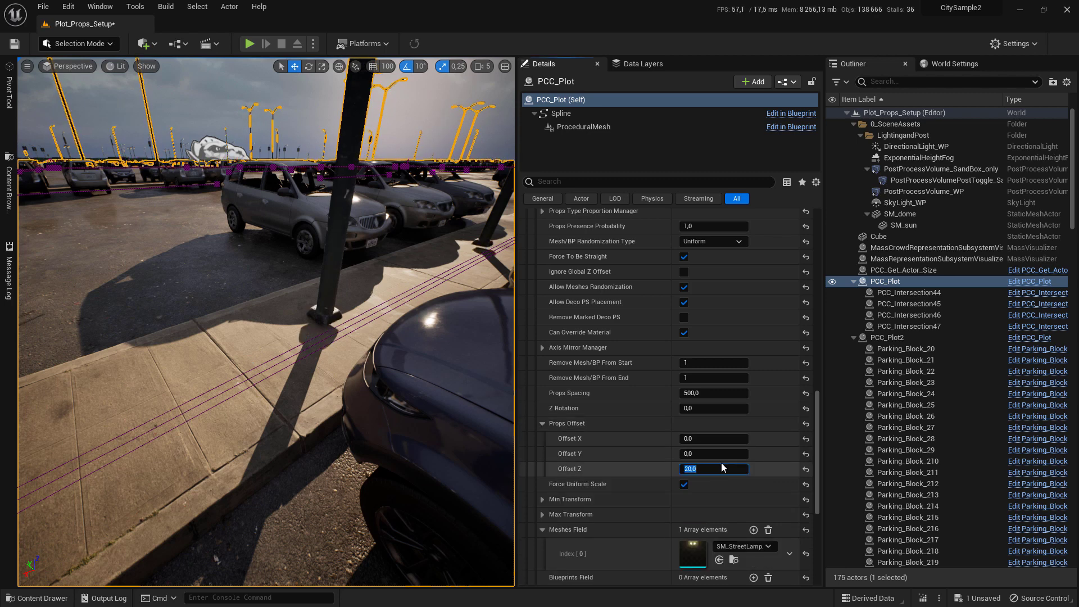
key("Return")
right_click_drag(337, 337, 337, 365)
left_click(699, 471)
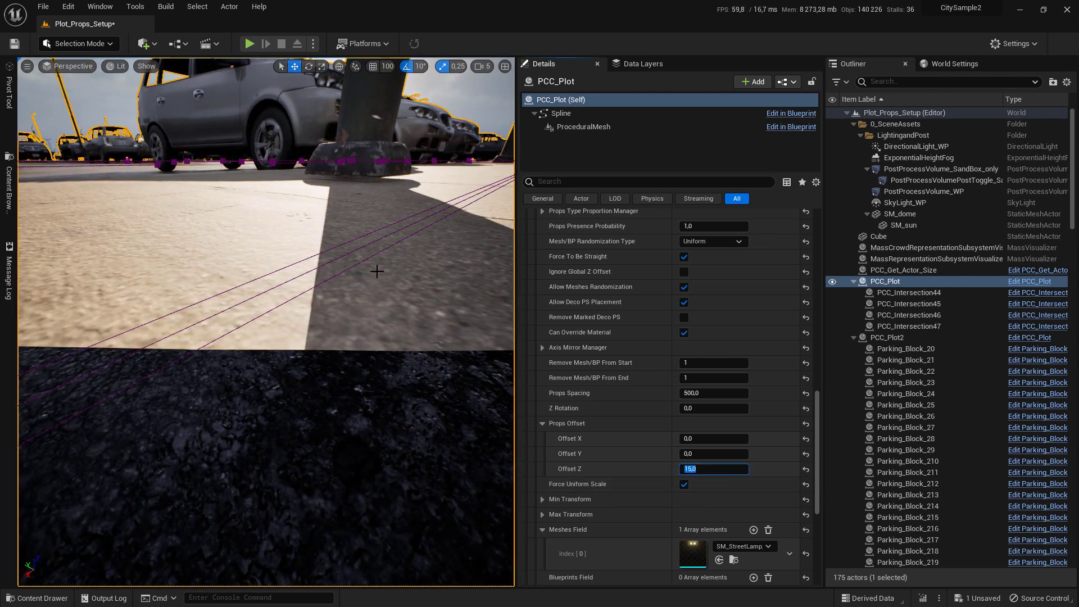
right_click_drag(294, 319, 294, 376)
key("g")
right_click_drag(294, 320, 328, 315)
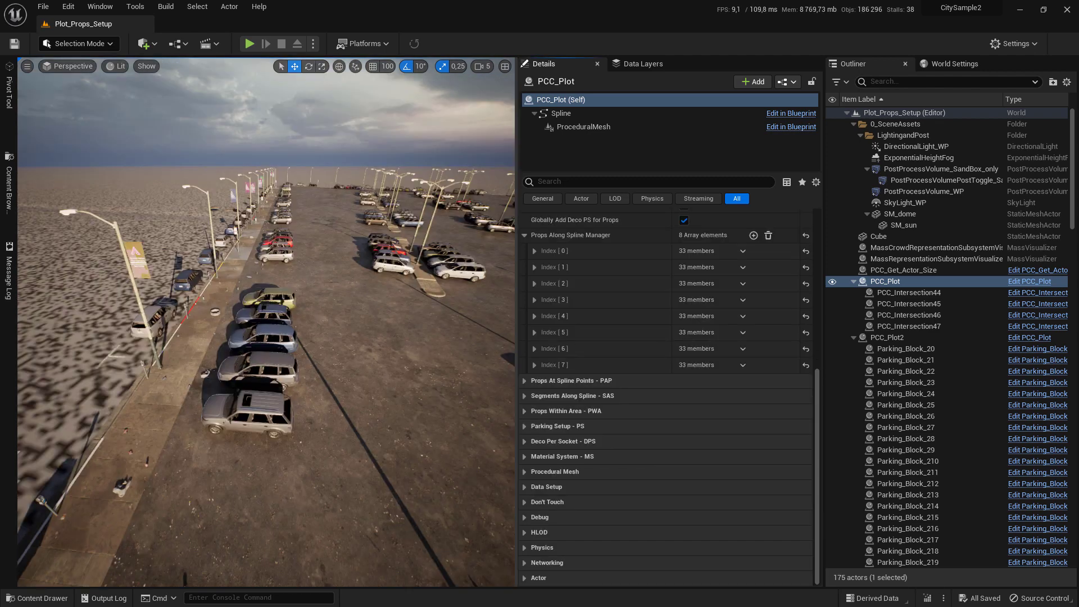
- Add a new entry to the Props Along Spline Manager and name it "edge parking block"
right_click_drag(264, 320, 344, 396)
scroll(602, 302, "up", 3)
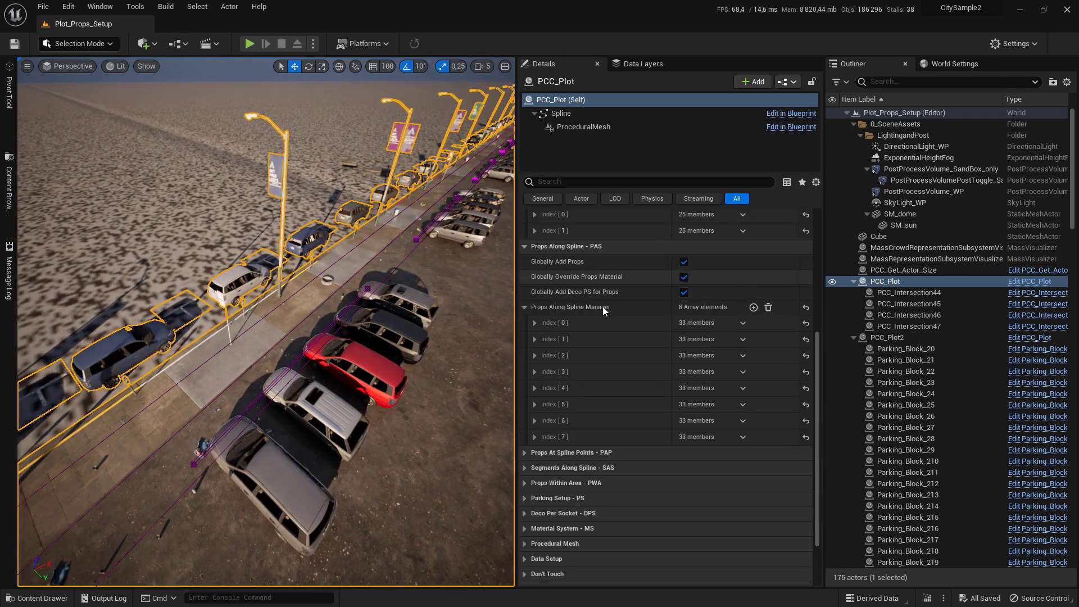
left_click(753, 308)
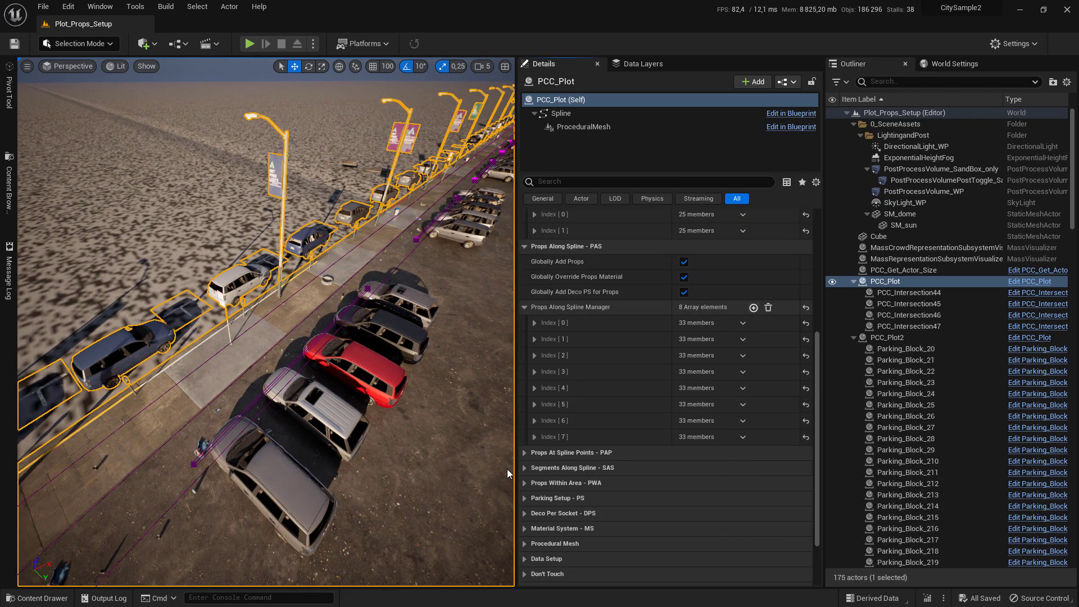
left_click(534, 453)
left_click(709, 468)
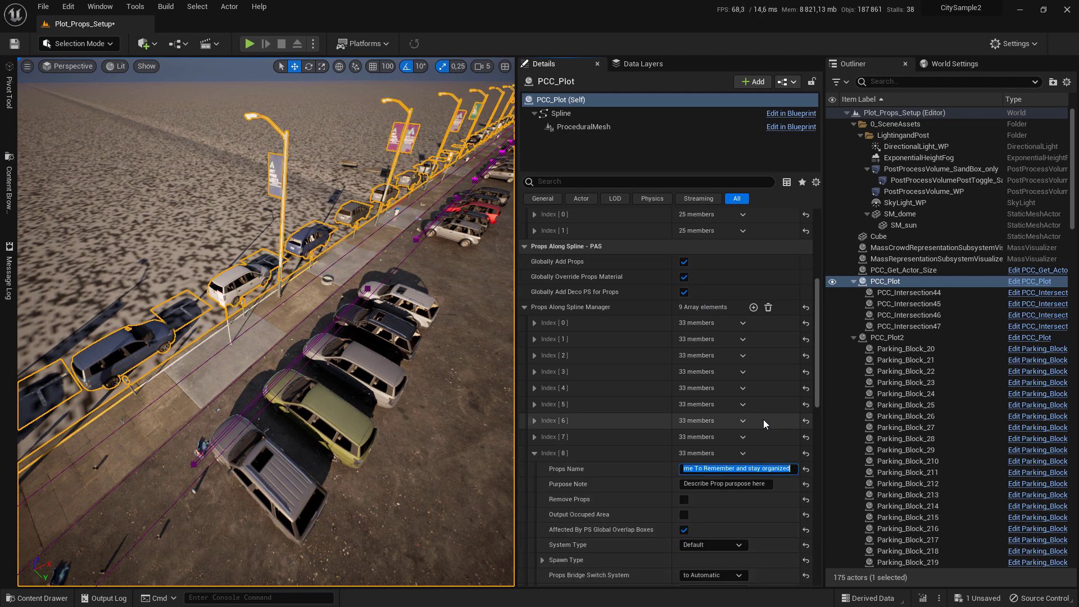
type("edge parking block")
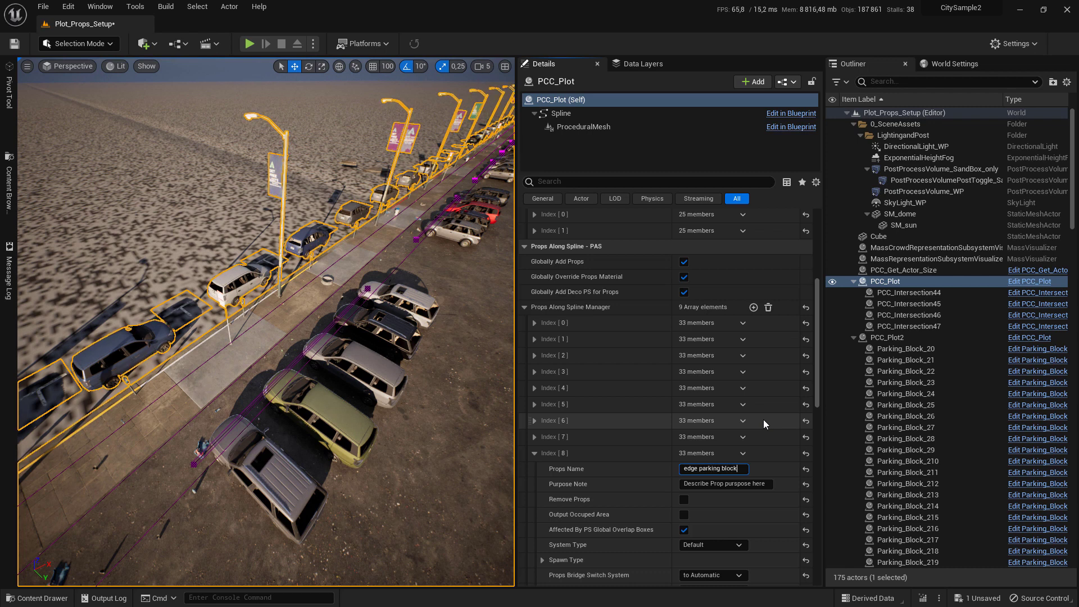
key("Return")
- Set the System Type of the edge parking block prop to Edge Parking
scroll(765, 378, "down", 8)
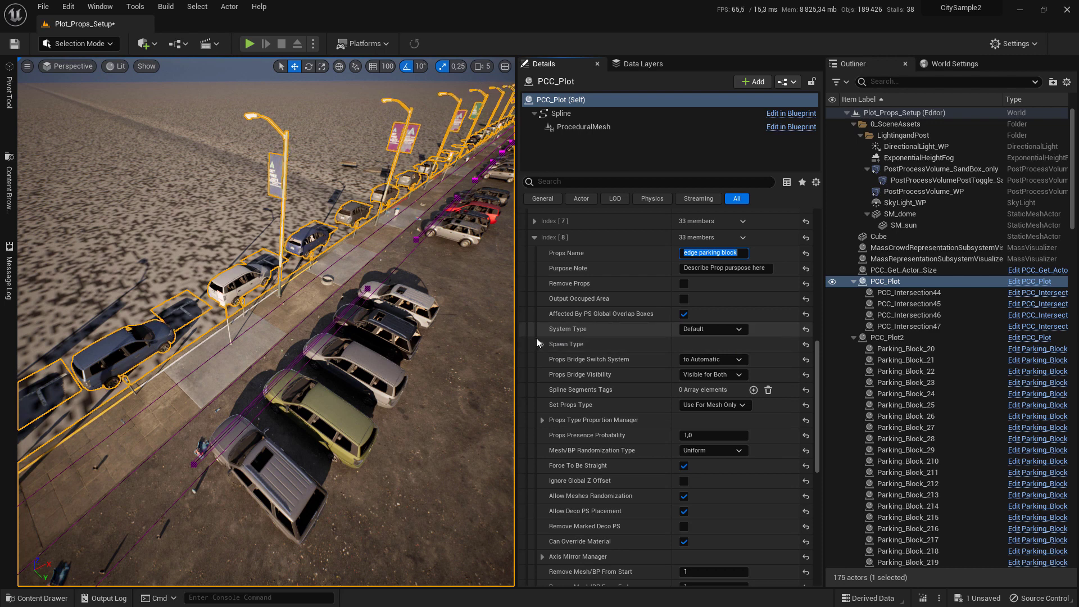
left_click(720, 328)
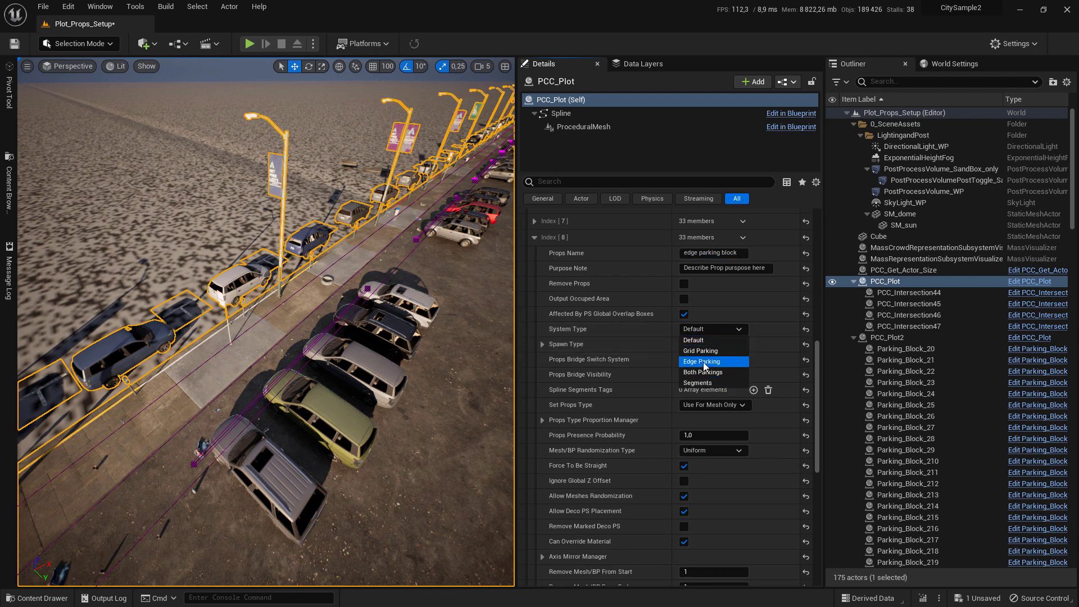
left_click(705, 362)
- Add the Parking_Block_L mesh to the edge parking block's Meshes Field
scroll(728, 458, "down", 10)
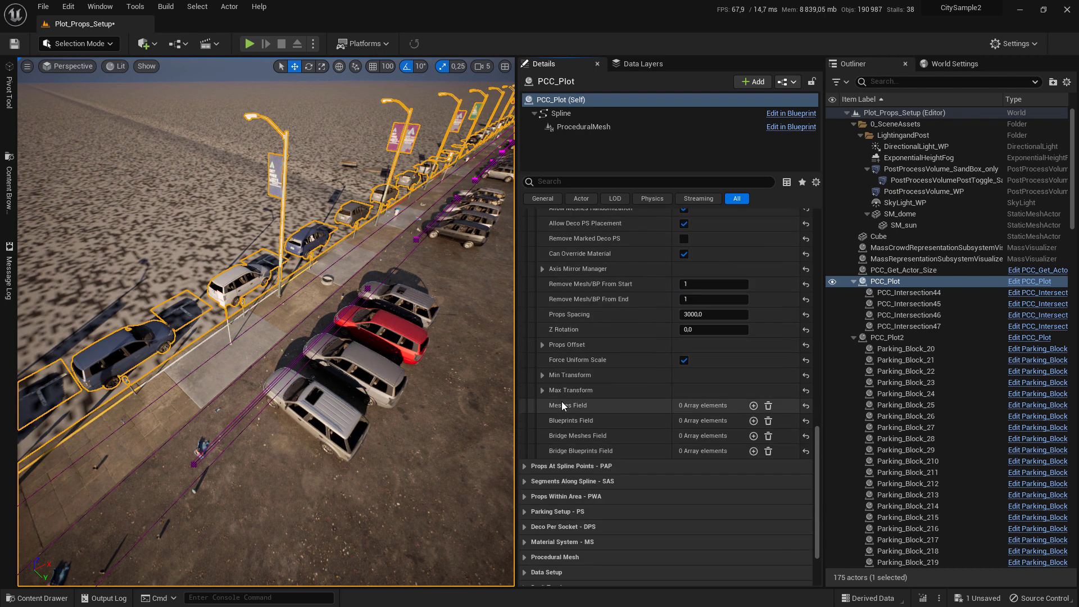
left_click(9, 192)
left_click_drag(188, 158, 635, 420)
left_click_drag(699, 430, 698, 430)
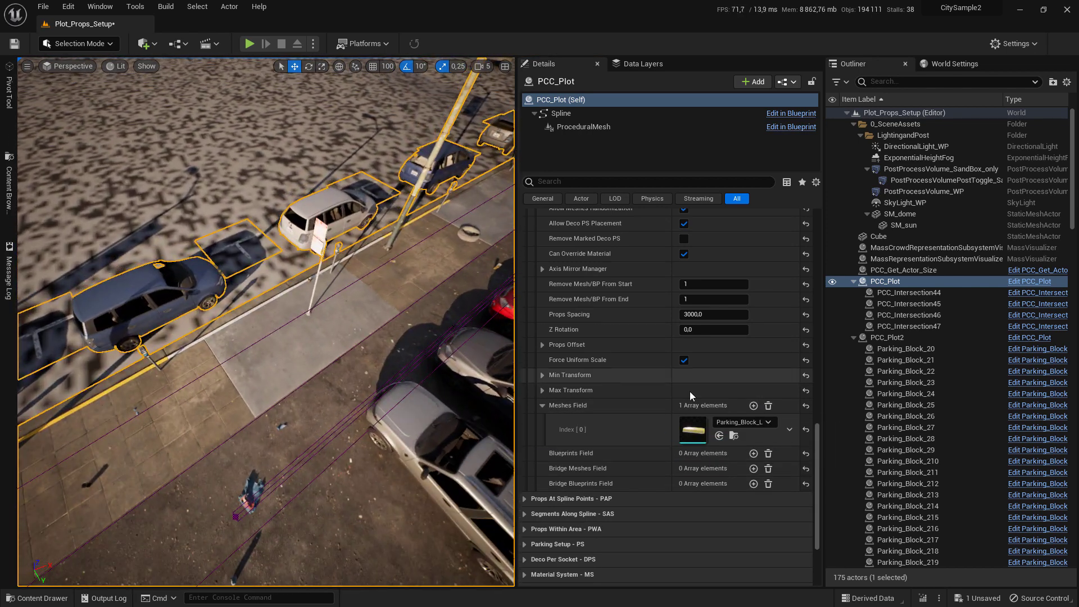
- Try a Props Spacing of 500 for the edge parking block, and reduce it to 200
left_click(720, 315)
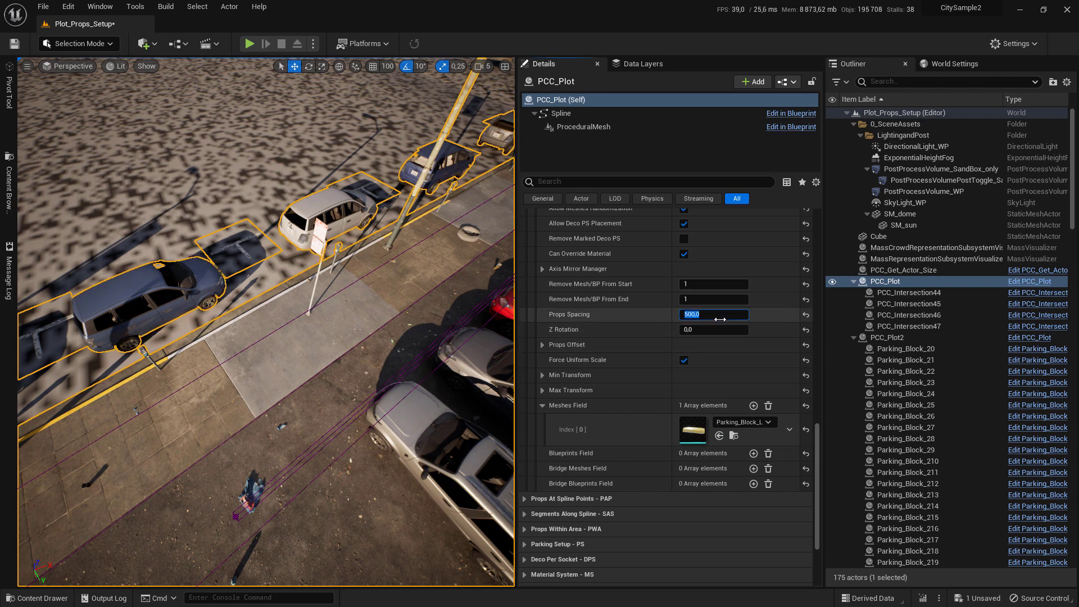
right_click_drag(394, 337, 495, 348)
right_click_drag(266, 322, 209, 300)
left_click(707, 314)
type("20")
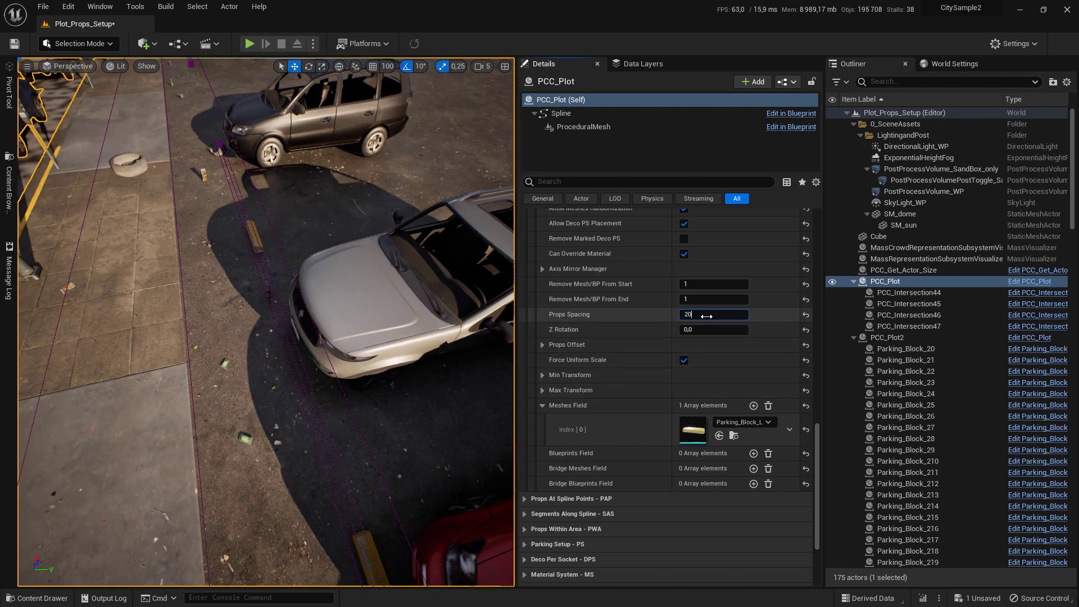
- Disable Force Uniform Scale for the edge parking block and set the X scale to 1.5 in both Min and Max Transform
right_click_drag(360, 315, 450, 343)
left_click(548, 391)
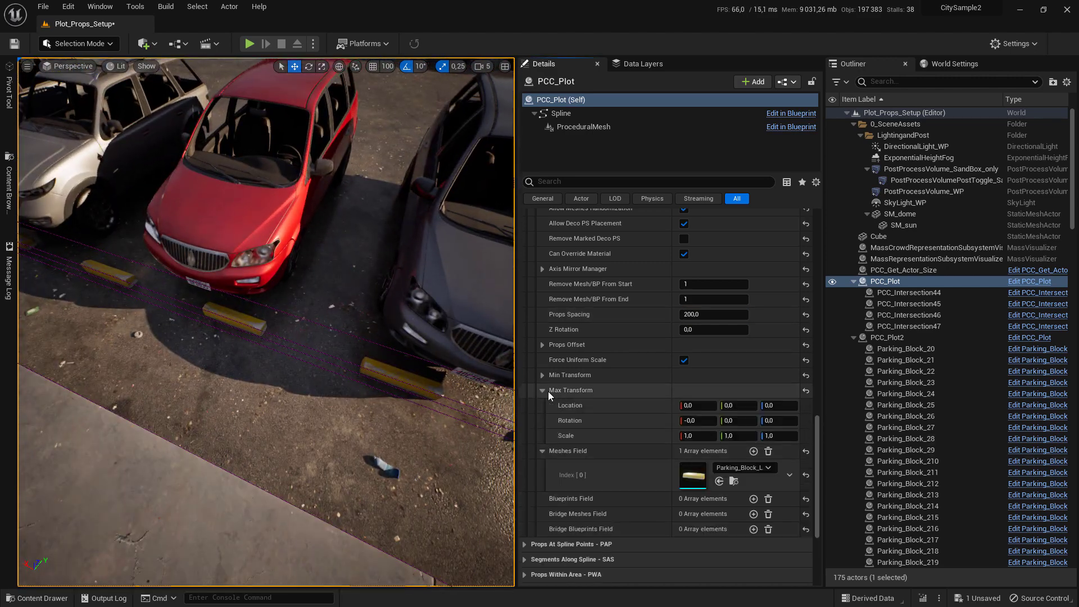
left_click(693, 435)
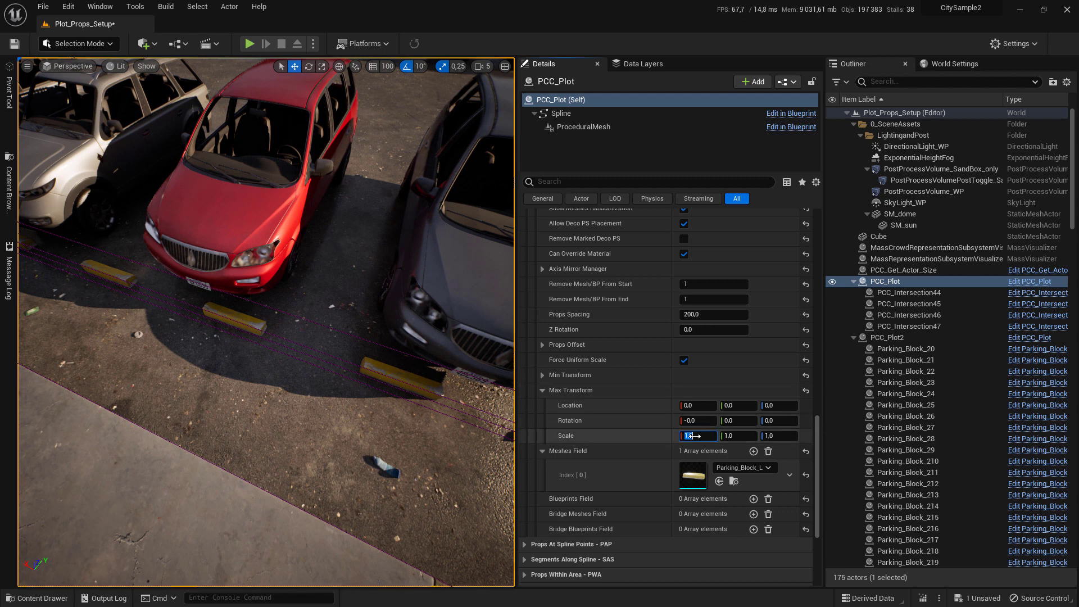
left_click(684, 360)
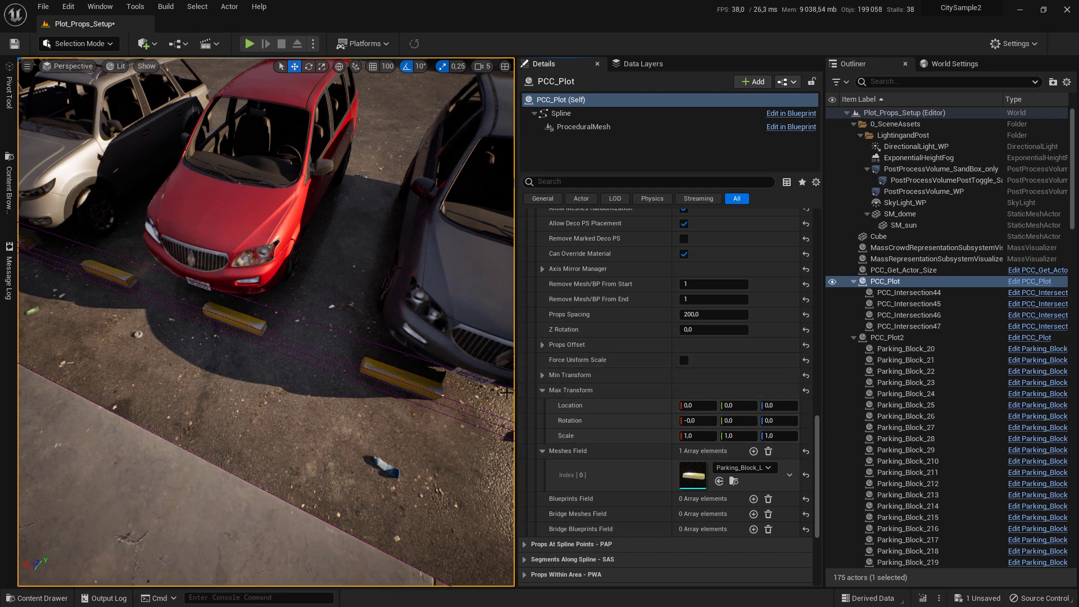
left_click(543, 380)
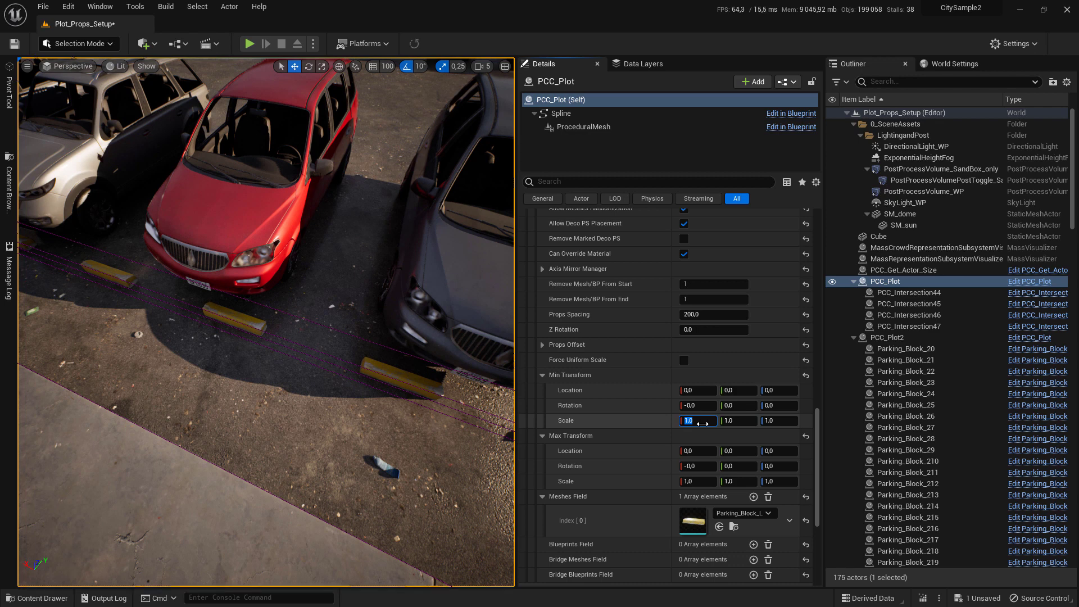
key("Return")
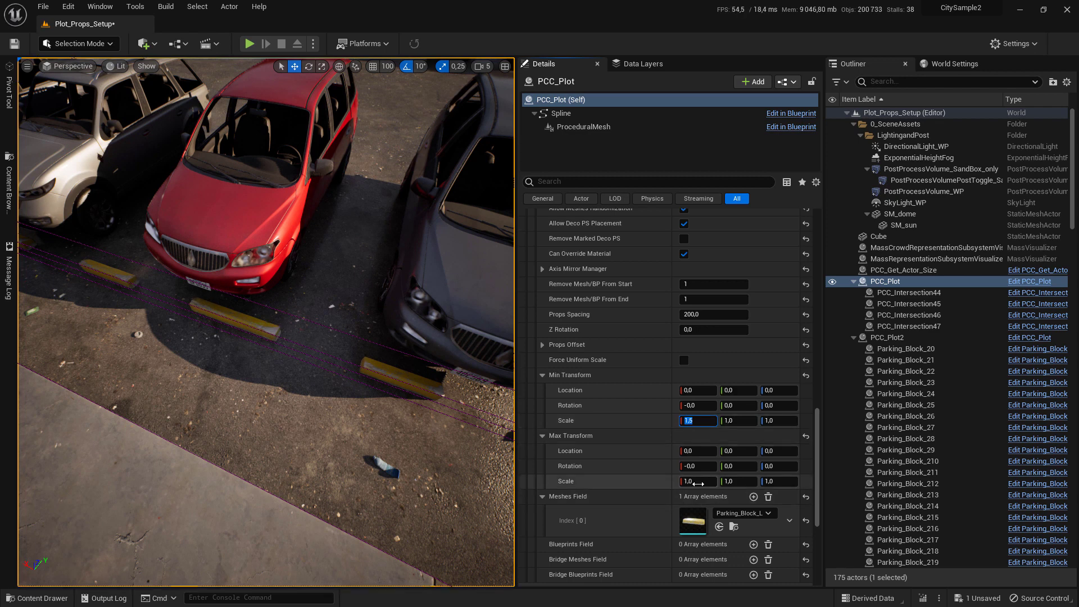
key("Return")
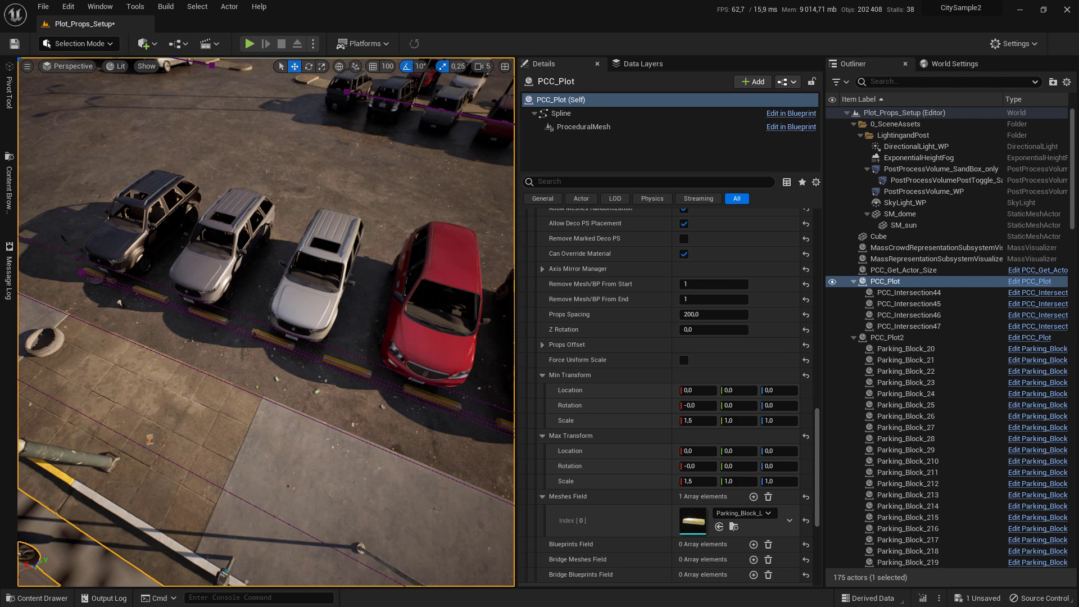
- Lengthen the edge parking blocks by setting the Min Transform X scale to 2 and matching it in the Max Transform
right_click_drag(266, 321, 315, 315)
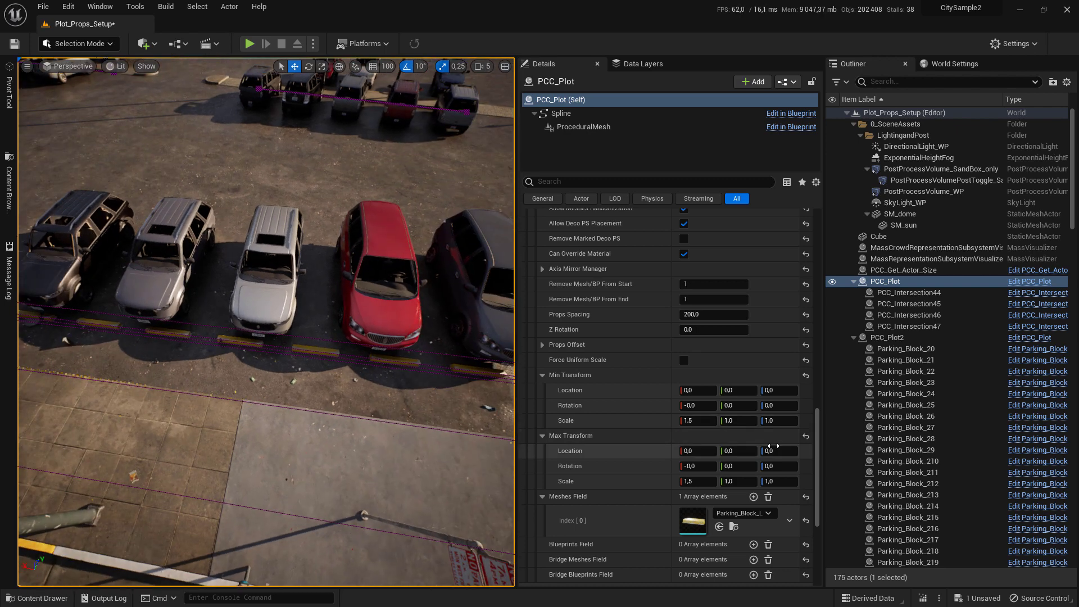
left_click(709, 417)
type("2")
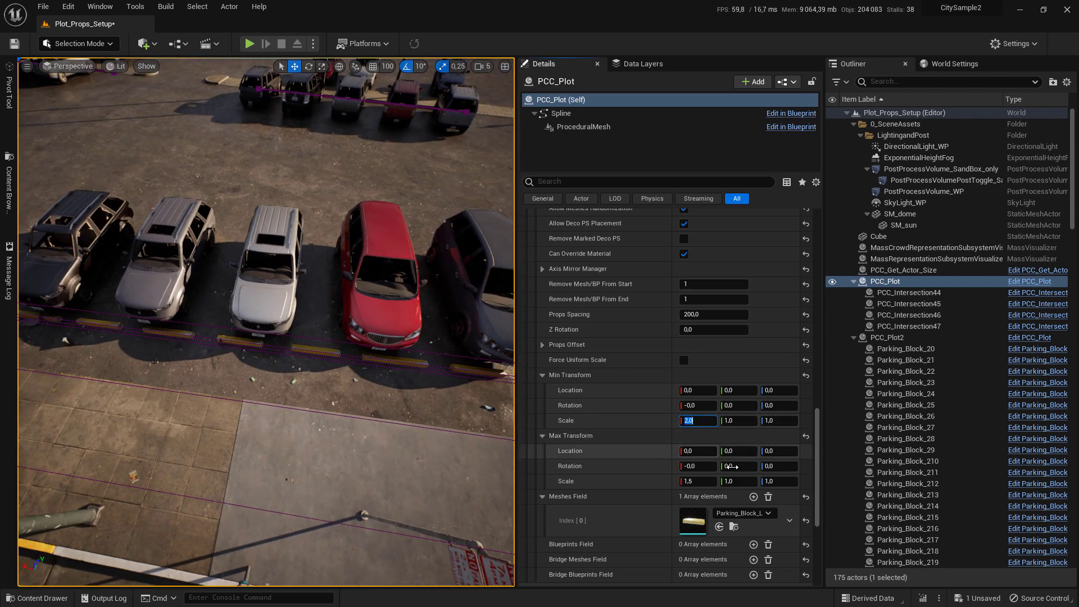
left_click(699, 482)
key("Return")
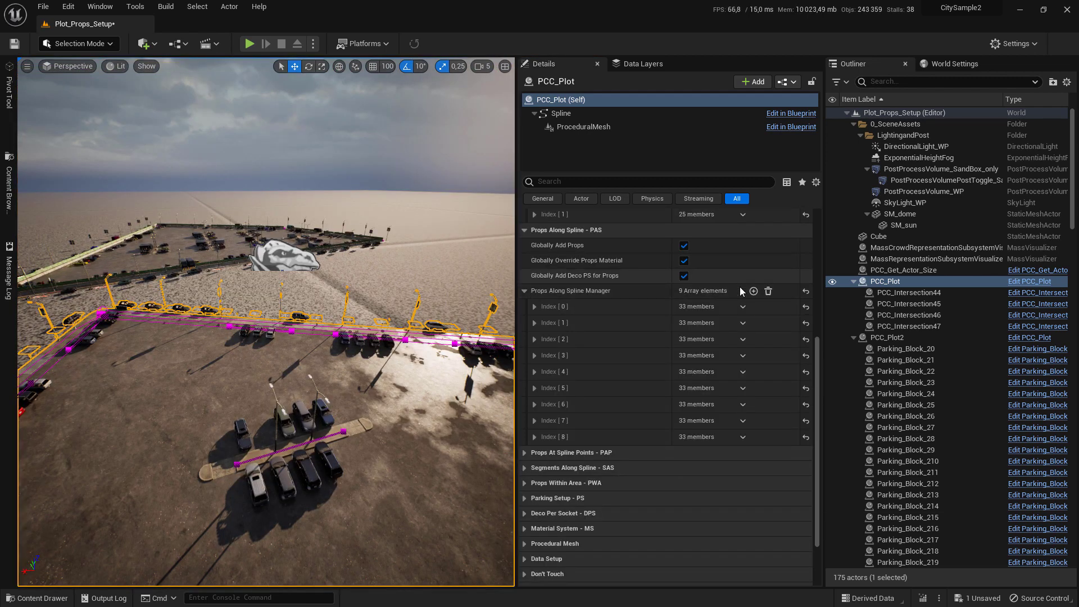
- Add another entry to the Props Along Spline Manager and name it "Parking line"
left_click(754, 291)
left_click(535, 453)
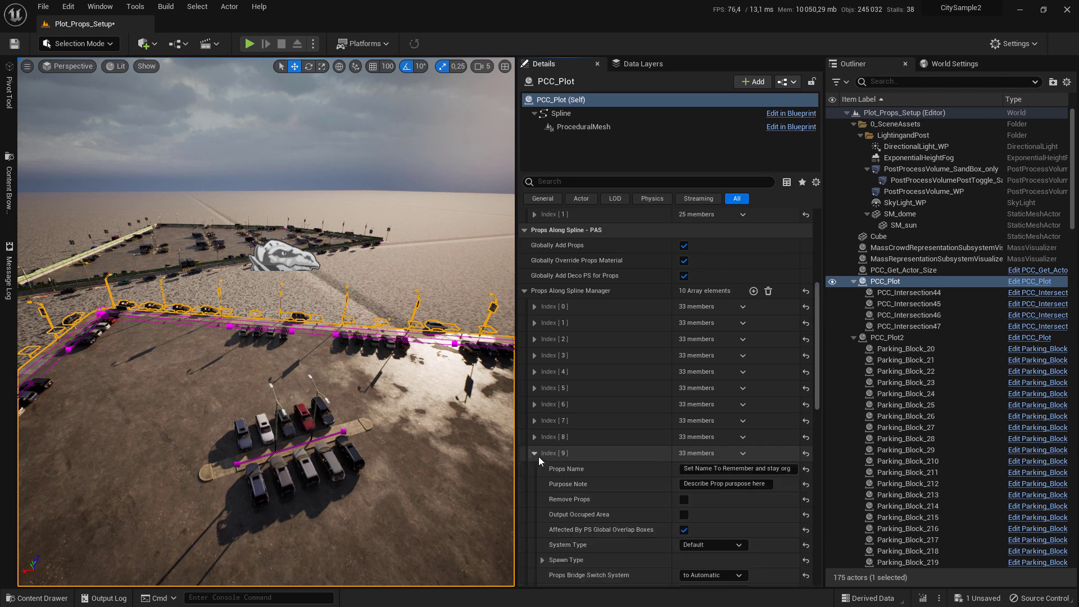
left_click(682, 470)
type("Parking lin")
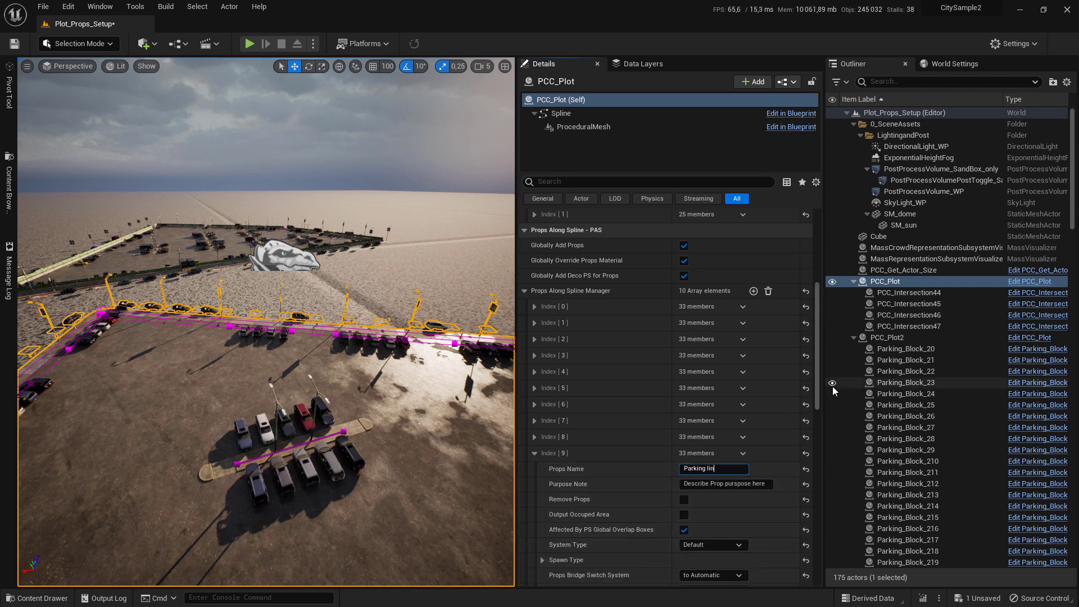
- Set the System Type of the Parking line prop to Both Parkings
scroll(667, 437, "down", 2)
left_click(729, 438)
left_click(729, 481)
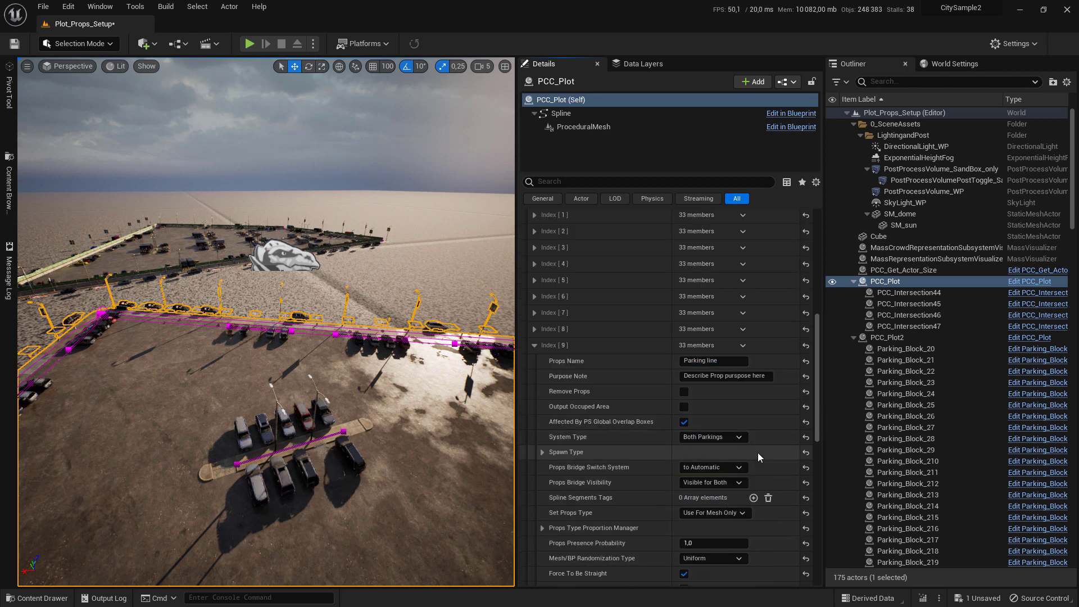
- Add the SM_White_Line_00_inst mesh to the Parking line's Meshes Field and set Props Spacing to 200
scroll(747, 450, "down", 5)
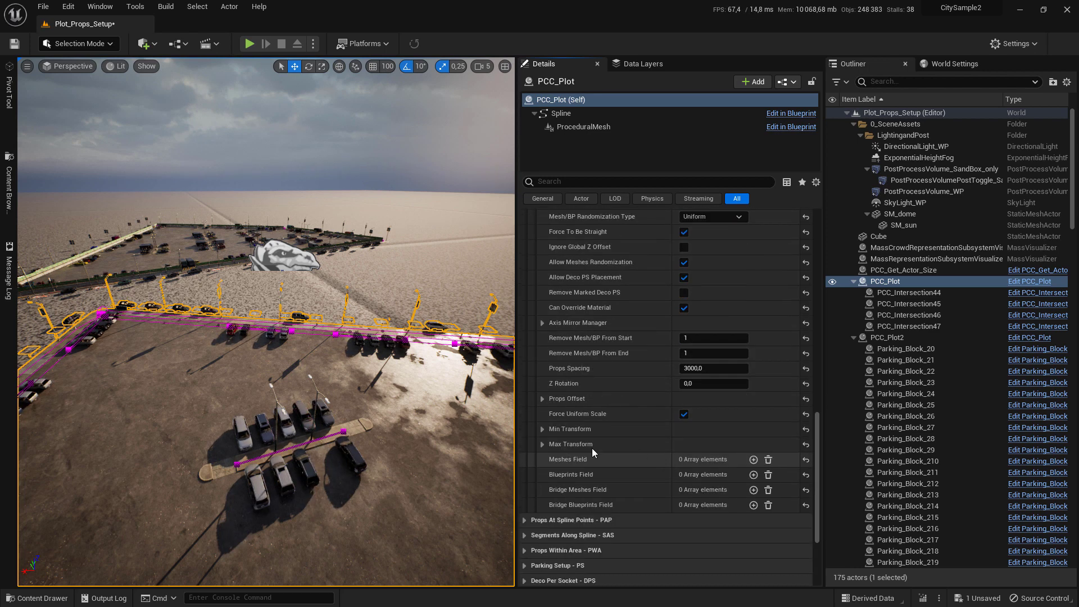
left_click(754, 459)
left_click(10, 191)
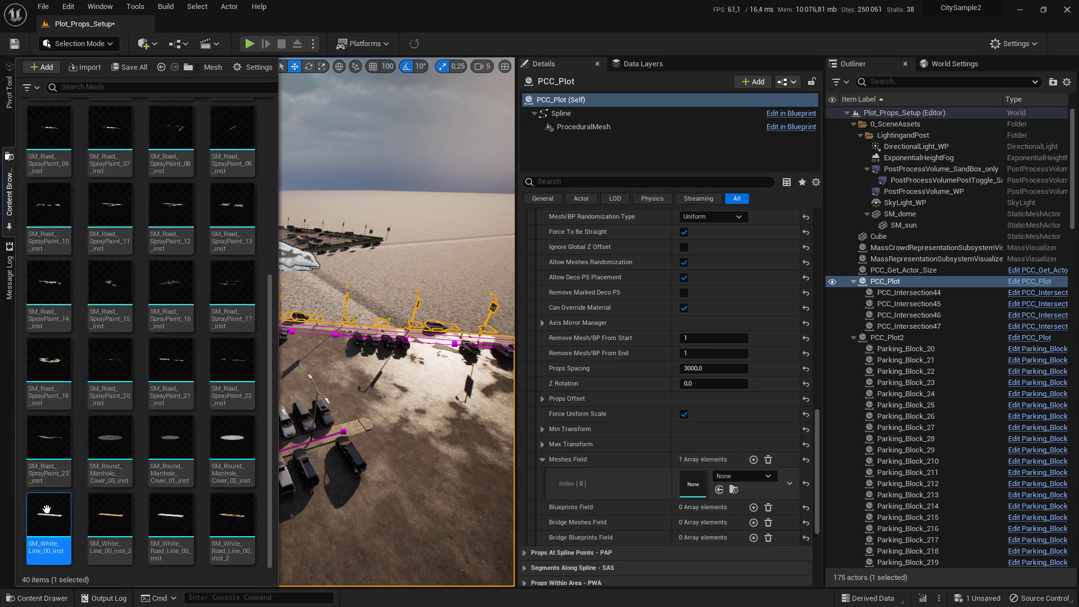
left_click_drag(49, 514, 695, 489)
left_click(715, 369)
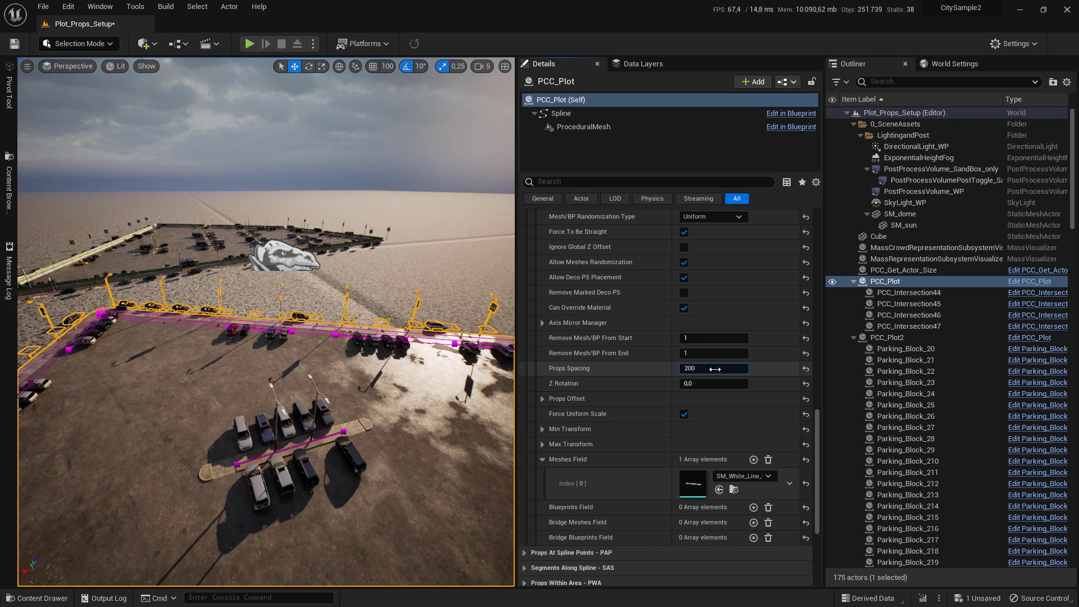
key("w")
- Set the Parking line's Props Offset Y to -450 and its Z Rotation to 90
right_click_drag(394, 365, 495, 393)
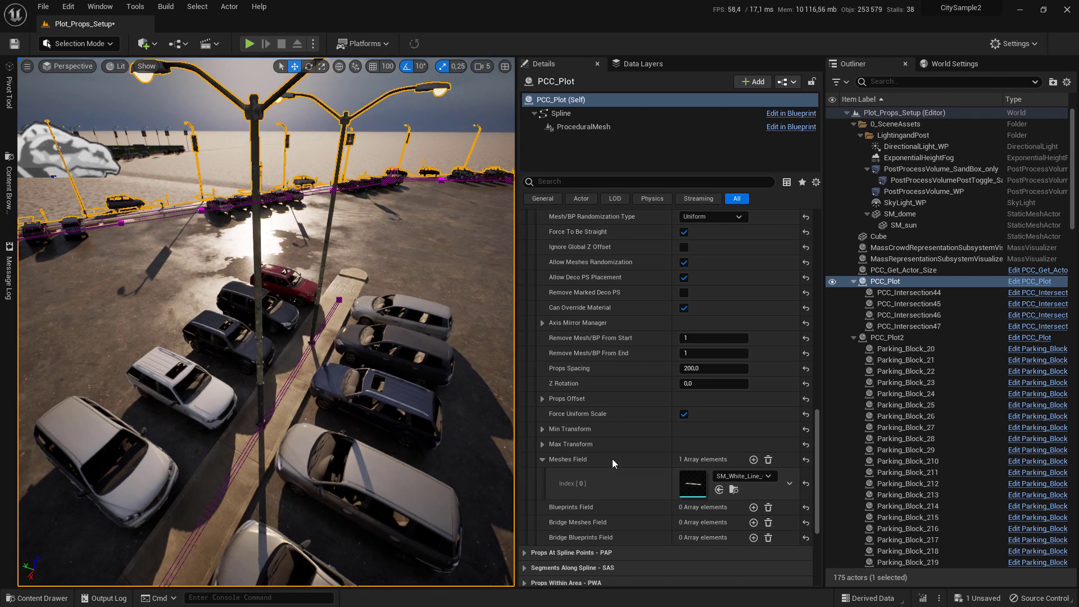
left_click(542, 399)
left_click(700, 428)
type("-450")
key("Return")
right_click_drag(264, 337, 298, 338)
right_click_drag(168, 444, 185, 447)
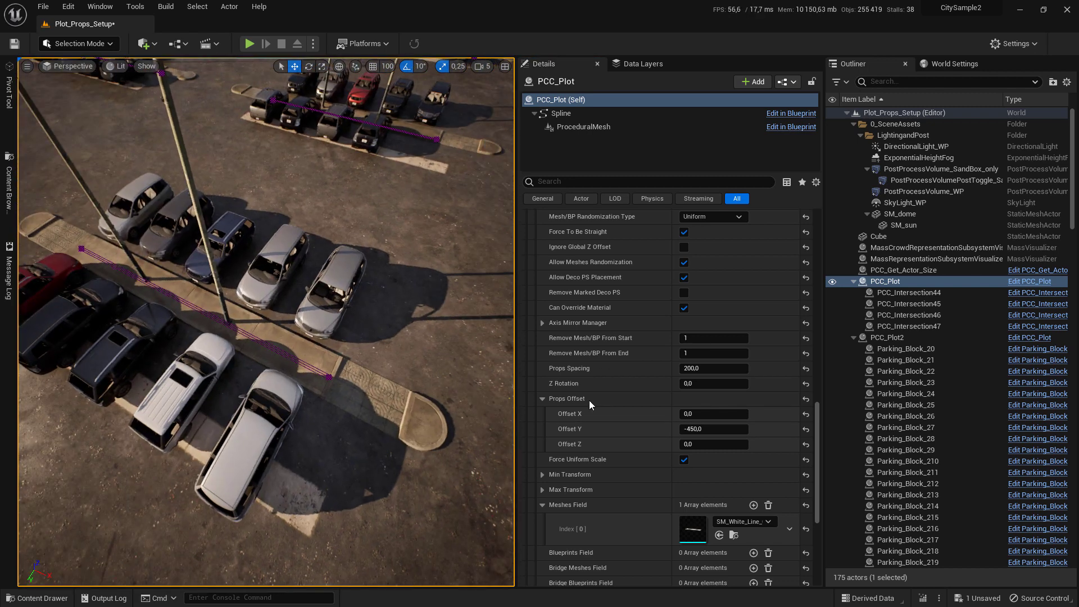
left_click(688, 383)
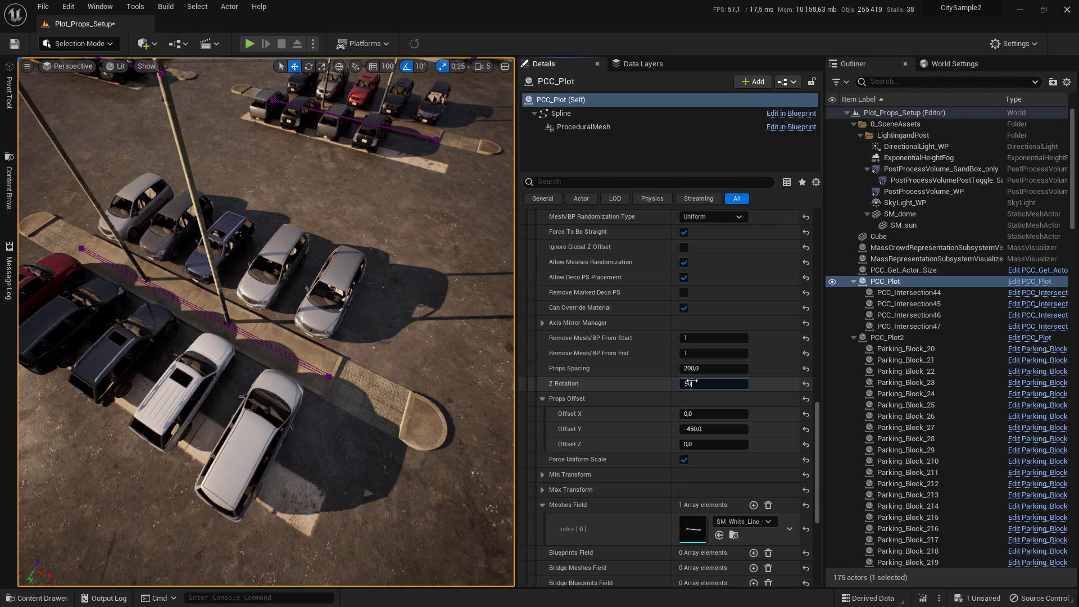
right_click_drag(487, 369, 506, 361)
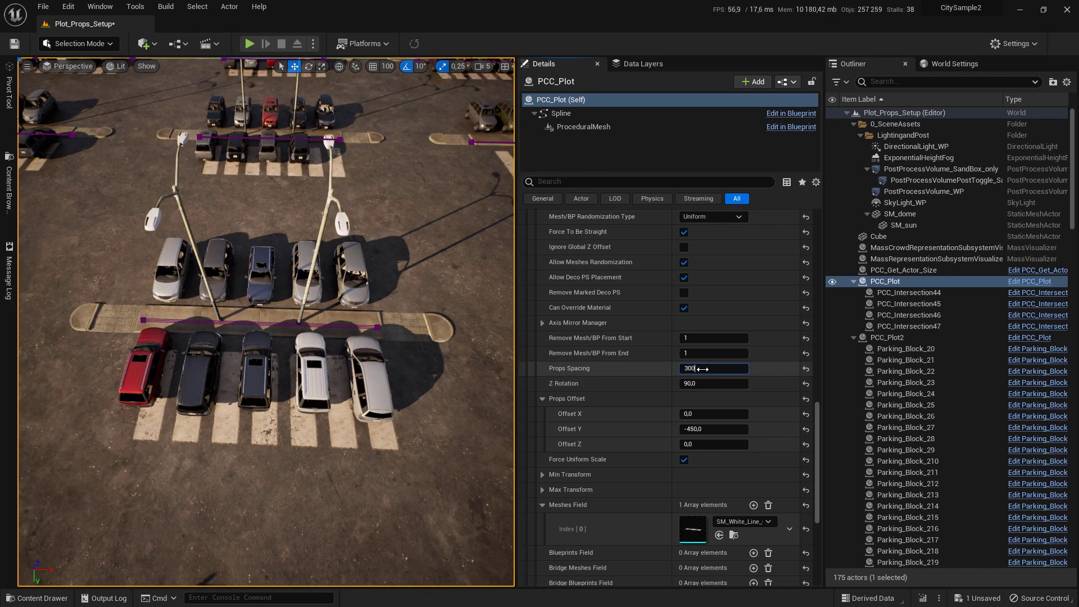
- Set the Parking line's Props Spacing to 300
left_click(703, 369)
type("300")
key("Return")
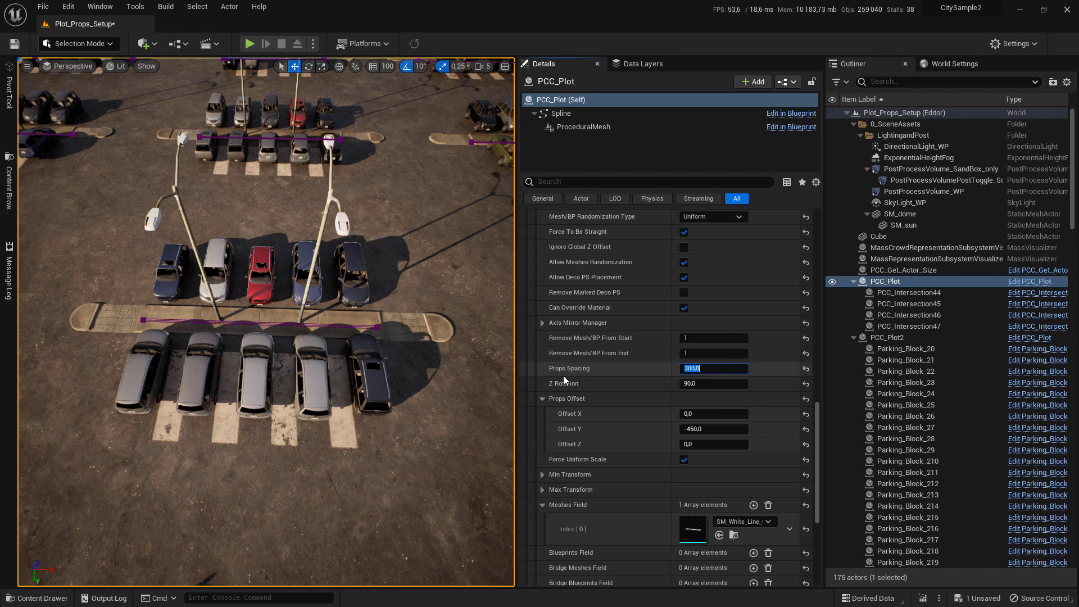
right_click_drag(336, 405, 307, 424)
key("w")
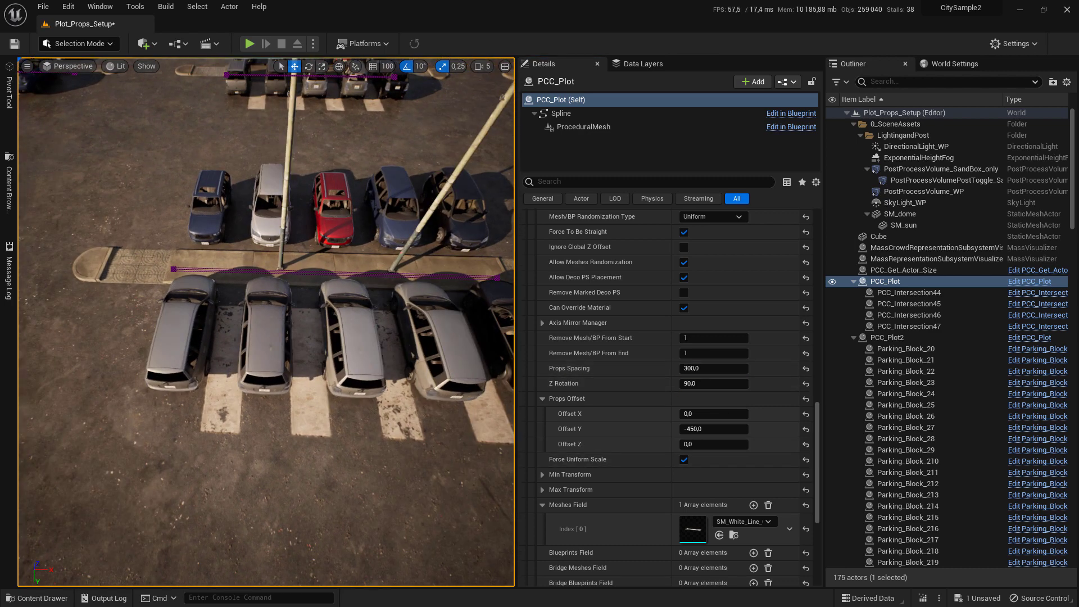
- Disable Force Uniform Scale for the Parking line and set its Min and Max Transform scale to X 1.3 and Y 0.15
left_click(542, 475)
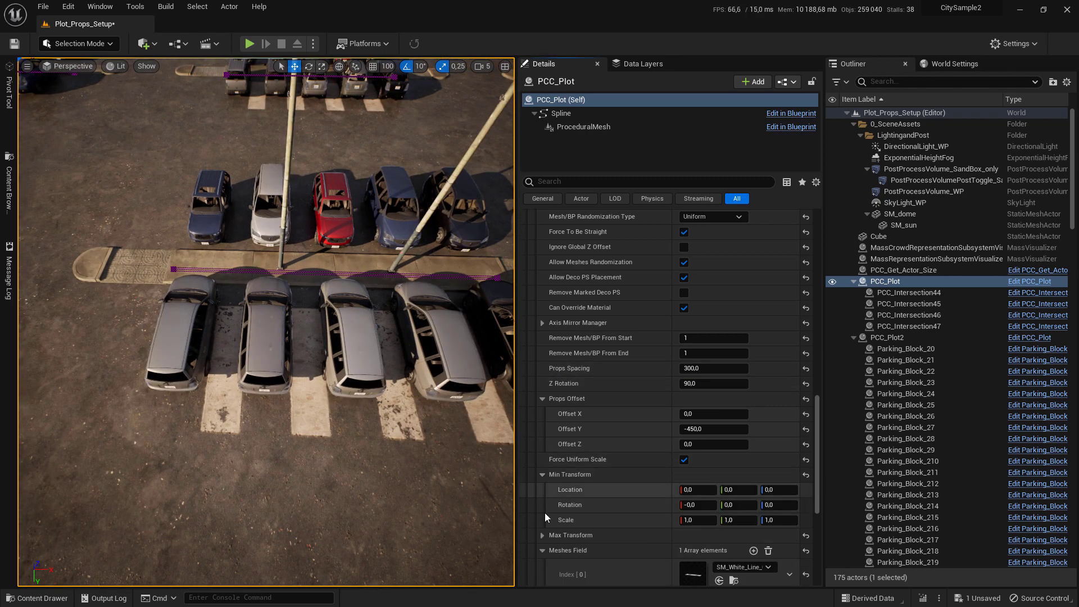
left_click(542, 535)
scroll(618, 479, "down", 2)
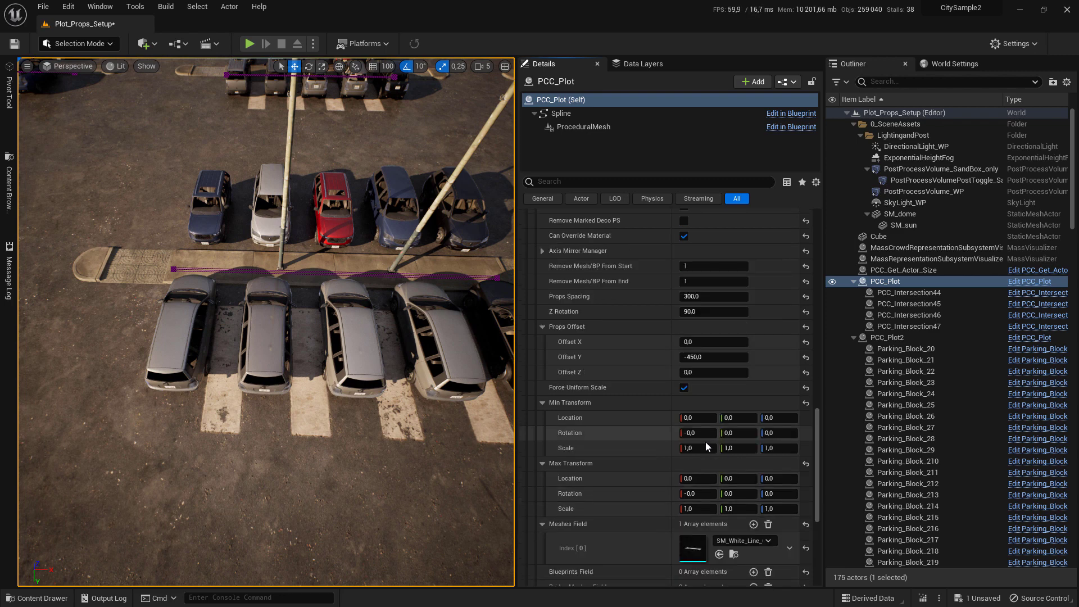
left_click(684, 388)
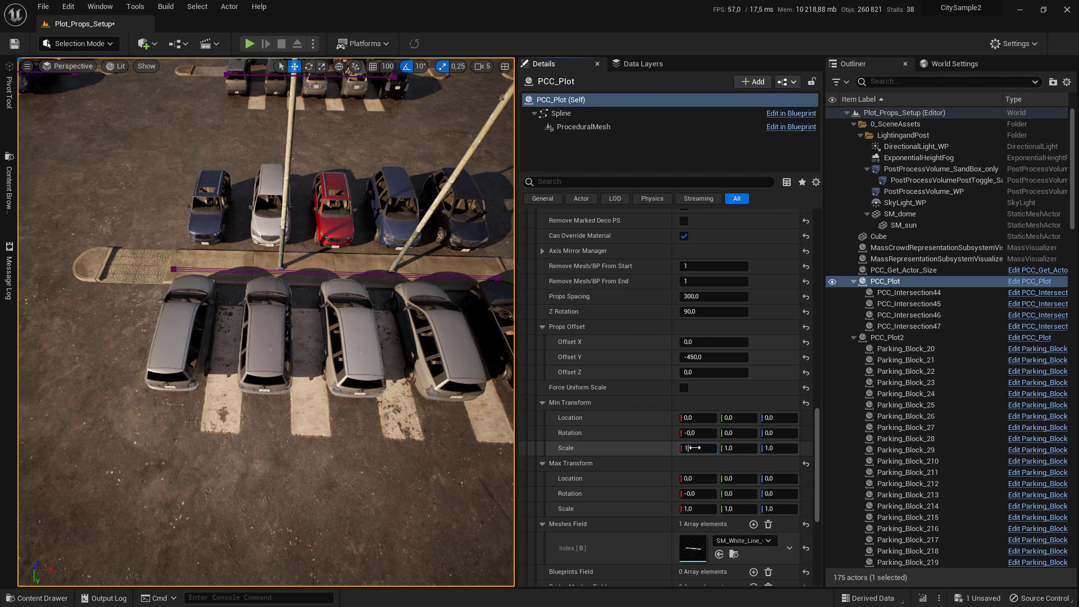
left_click(693, 510)
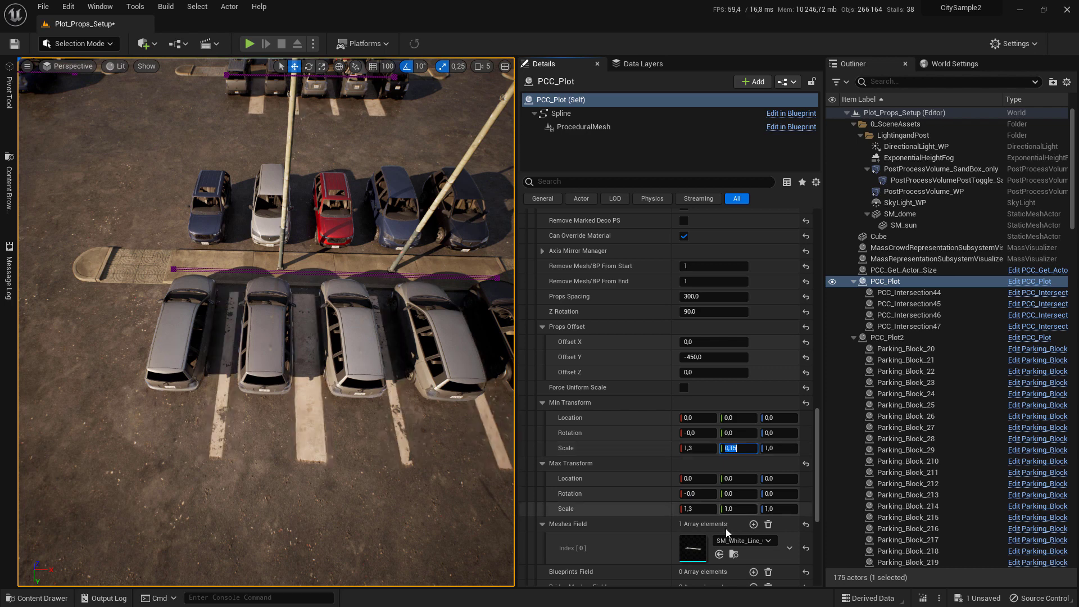
left_click(736, 509)
mouse_move(264, 321)
right_mouse_down()
mouse_move(269, 343)
mouse_move(360, 382)
mouse_move(264, 360)
mouse_move(253, 321)
right_mouse_up()
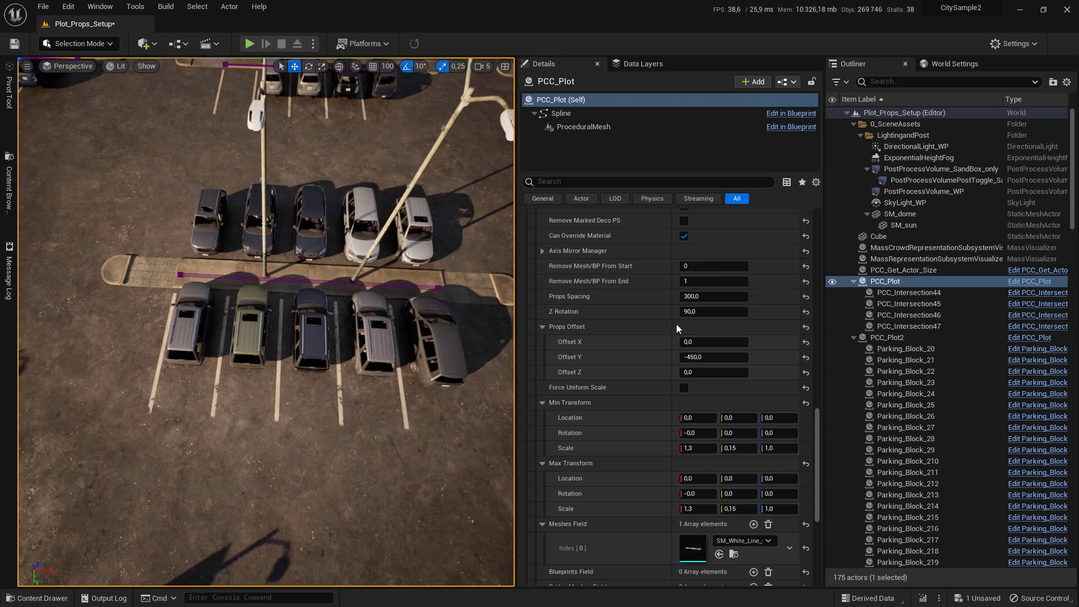
- Set the Parking line's Remove Mesh/BP From Start and From End values to 0
left_click(697, 282)
middle_click_drag(390, 339, 455, 318)
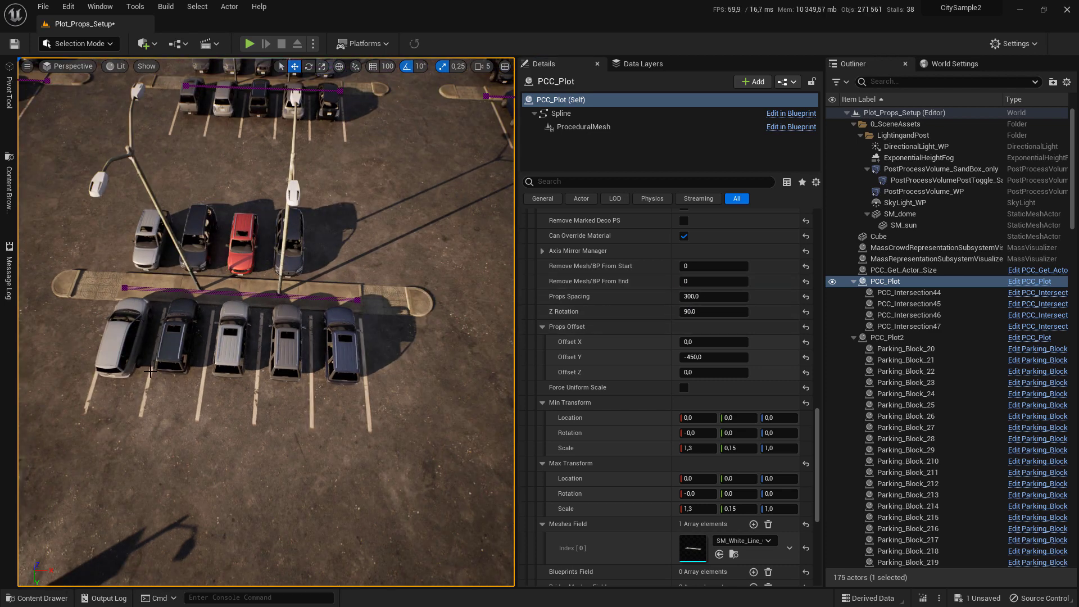
middle_click_drag(151, 369, 166, 348)
left_click_drag(456, 428, 579, 430, "alt")
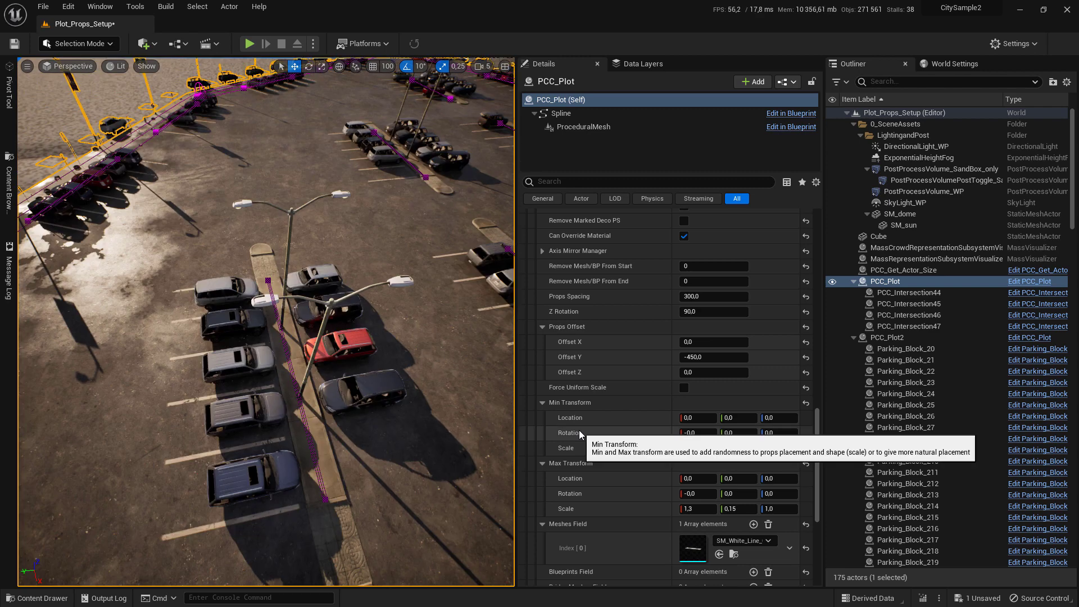
- Copy the Parking line entry at Index 9 of the Props Along Spline Manager and paste it into the Index 10 entry
scroll(705, 427, "up", 5)
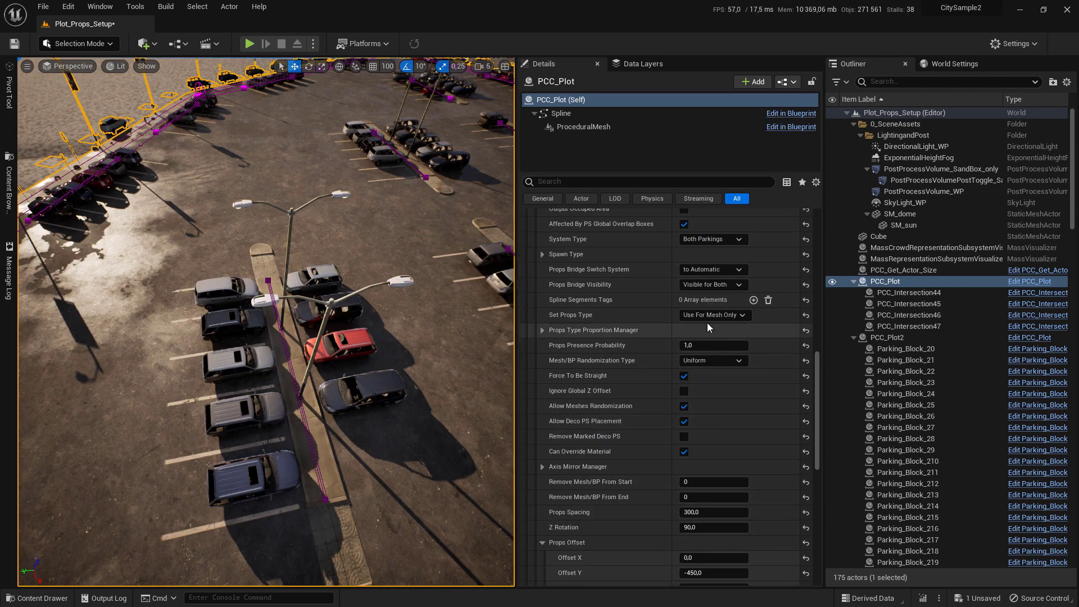
scroll(562, 332, "up", 3)
left_click(534, 291)
scroll(562, 337, "up", 3)
right_click(554, 439)
left_click(621, 493)
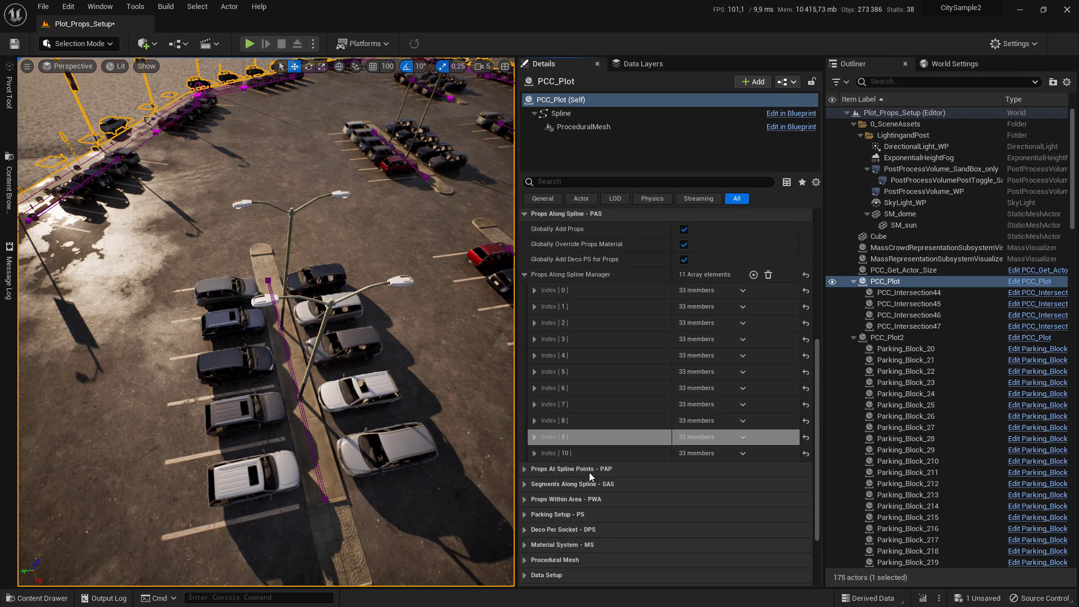
right_click(558, 453)
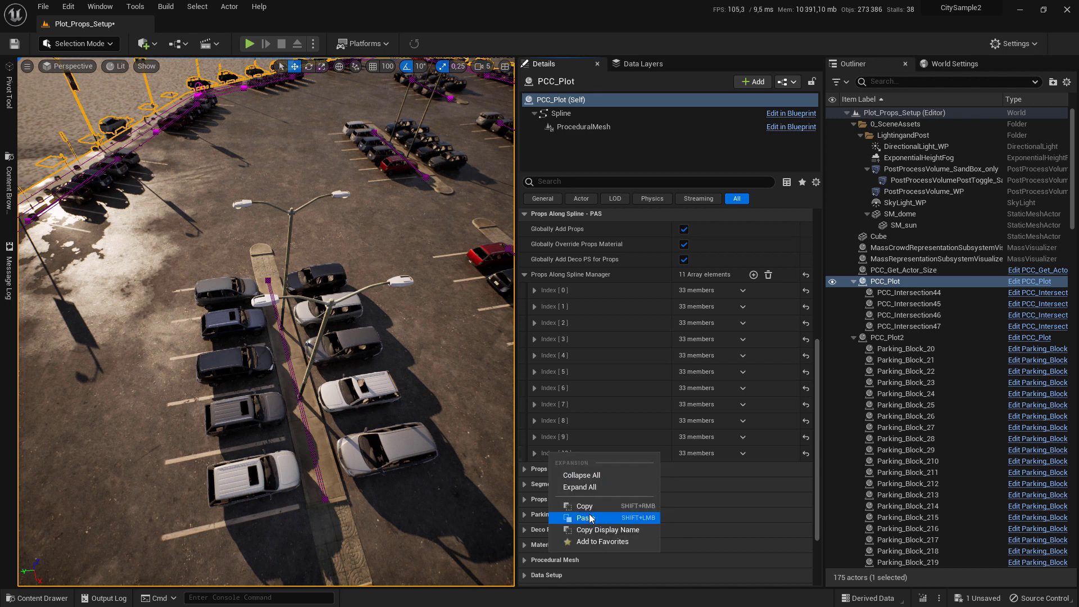
left_click(586, 517)
- Set the Props Offset Y of the copied Parking line at Index 10 to 450
left_click(535, 453)
scroll(641, 439, "down", 12)
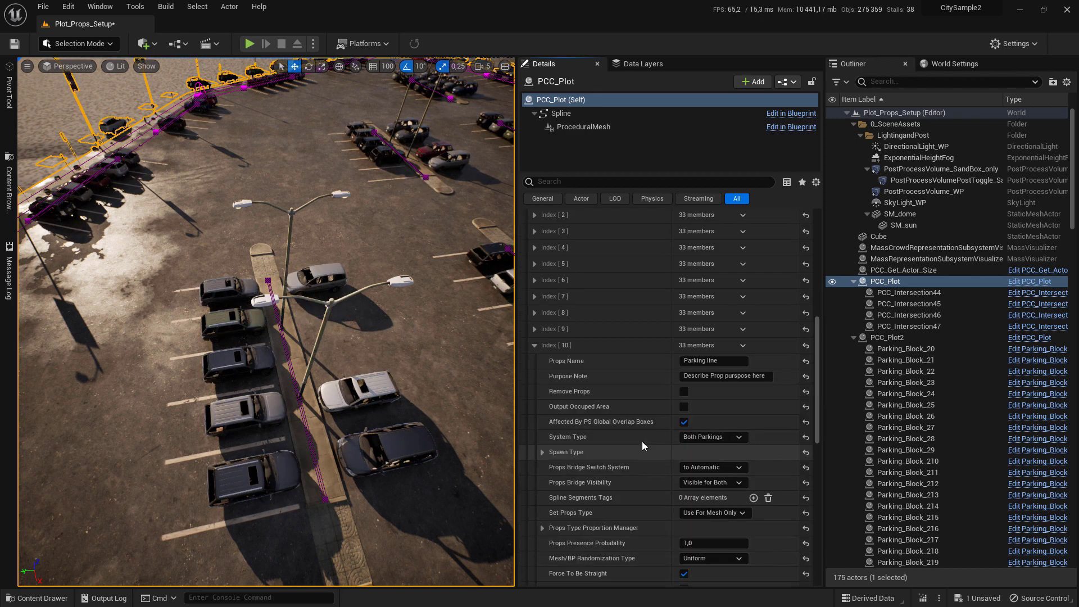
left_click(543, 470)
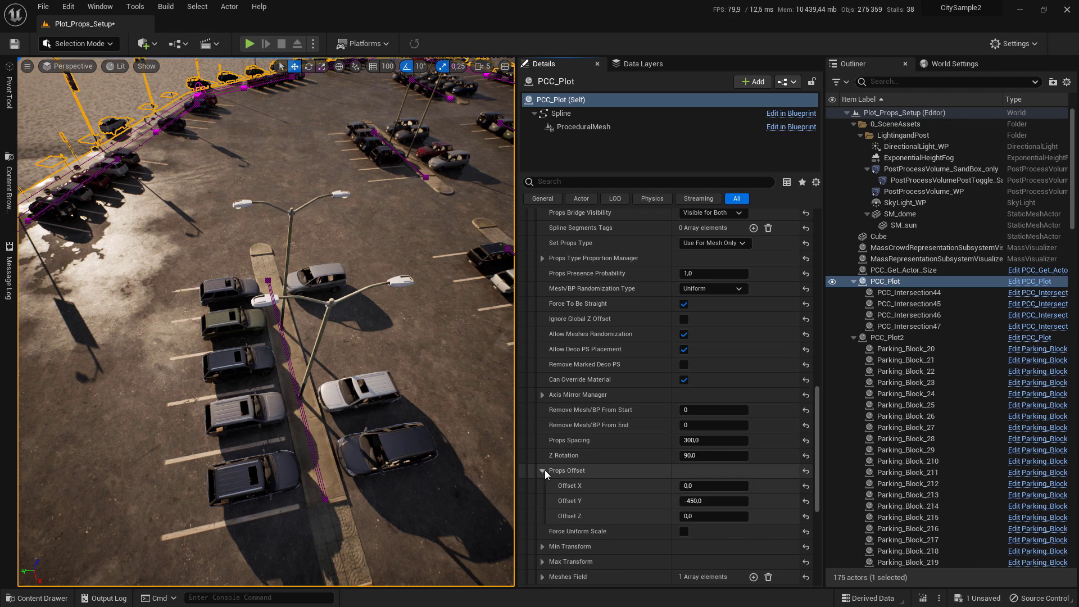
left_click(714, 501)
type("450")
key("Return")
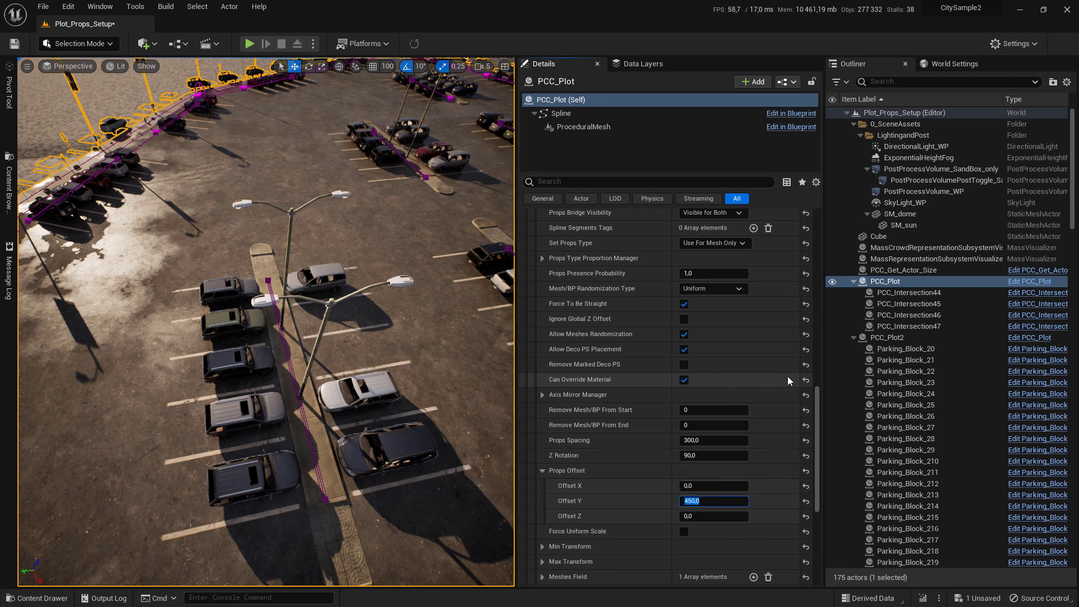
right_click_drag(266, 322, 79, 314)
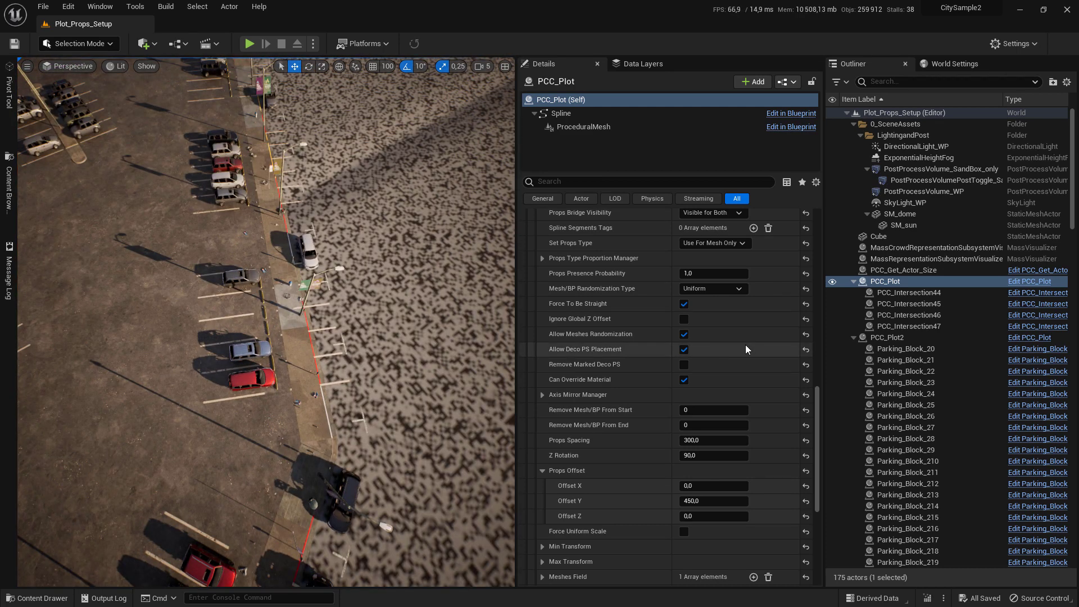
- Change the System Type of the copied Parking line to Grid Parking and inspect the lines along the plot edge
scroll(739, 349, "up", 4)
left_click(711, 257)
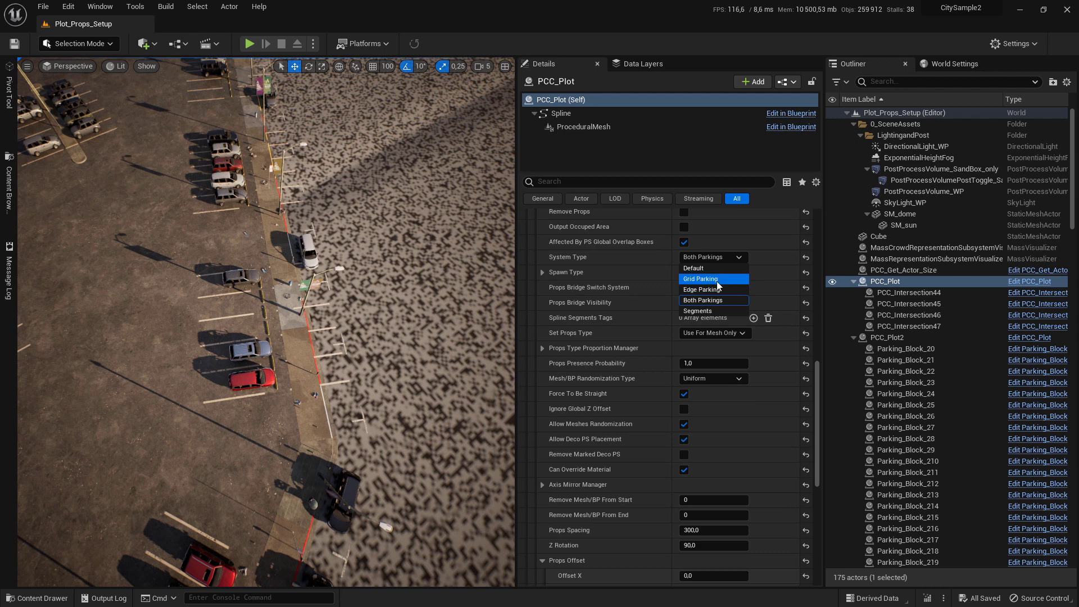
key("Return")
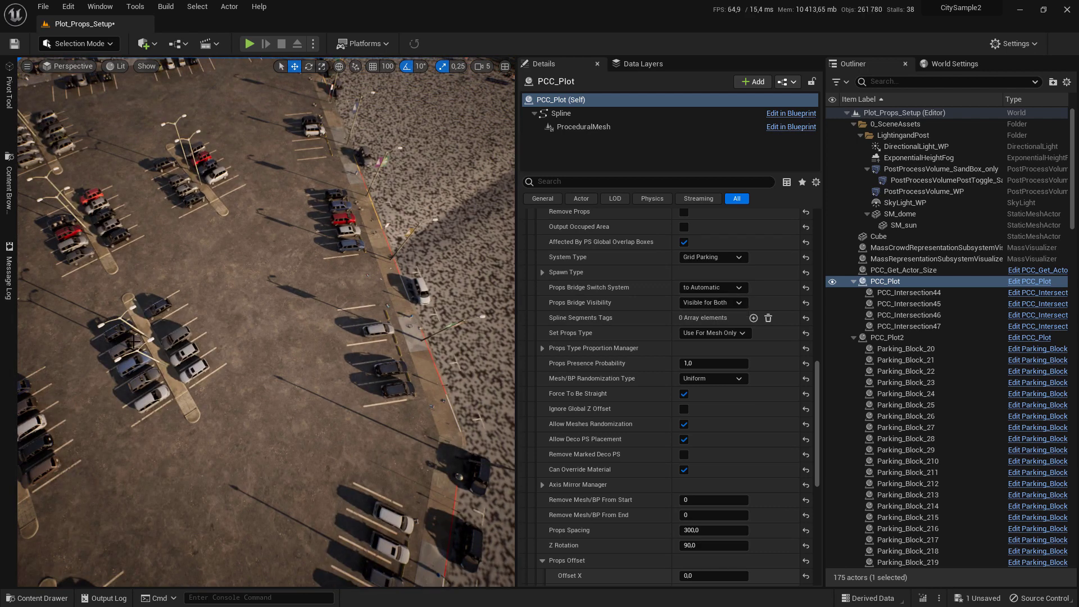
scroll(346, 318, "up", 5)
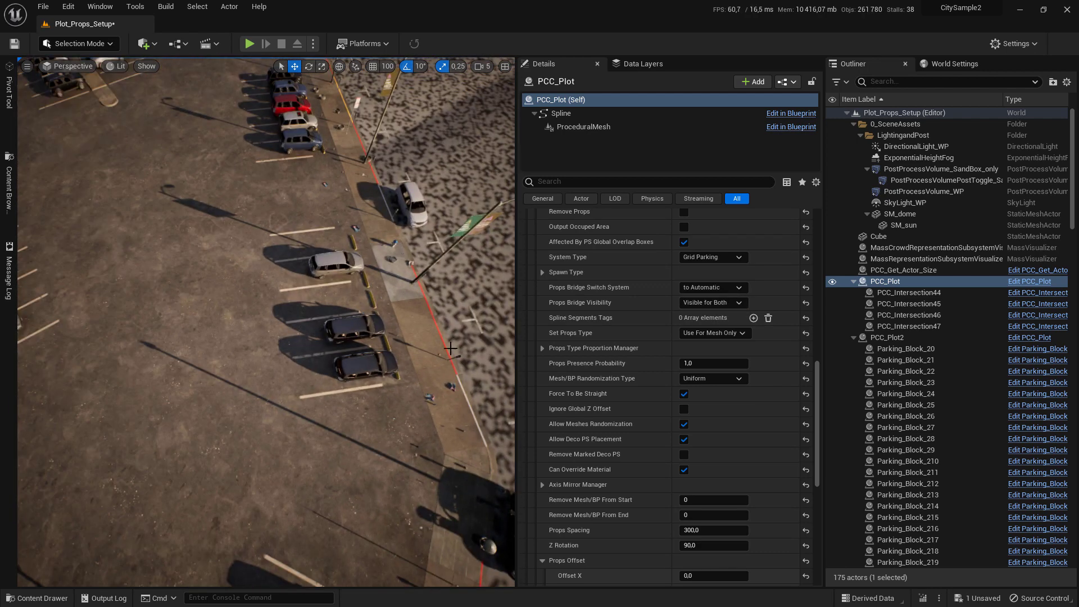
right_click_drag(346, 318, 404, 349)
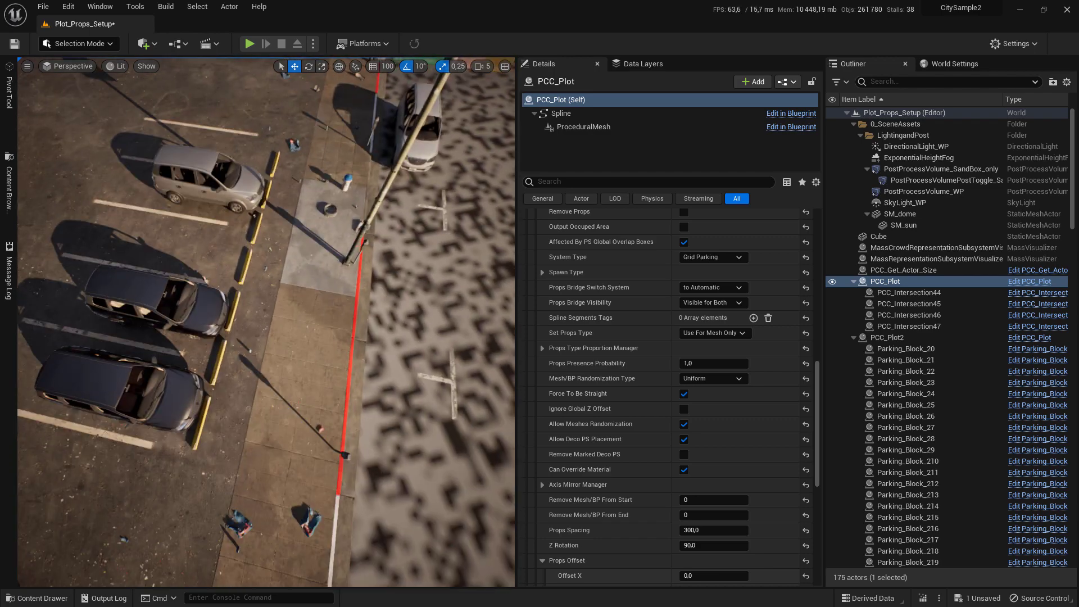